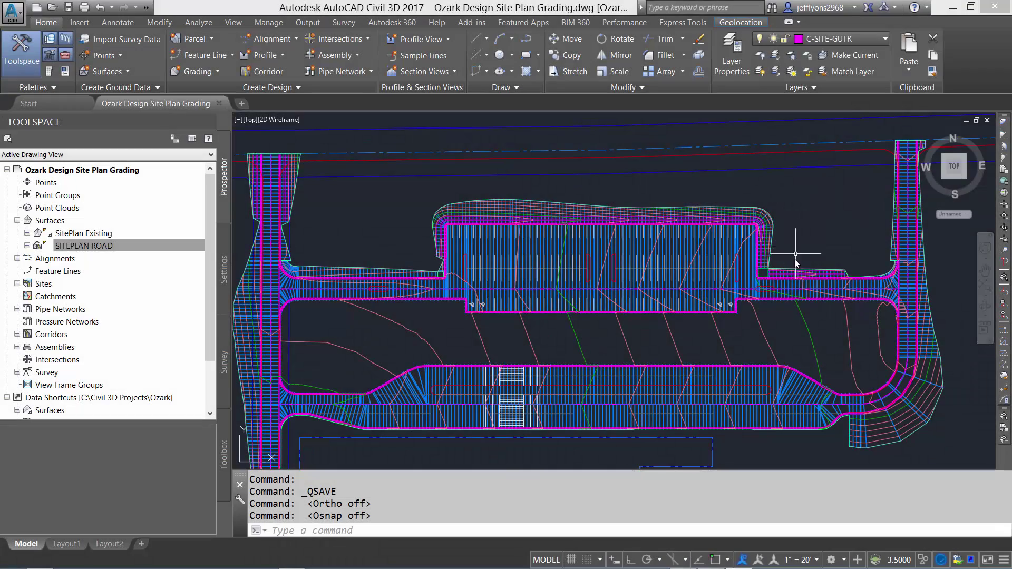
scroll(795, 261, up, 2)
scroll(783, 273, up, 2)
scroll(763, 307, up, 1)
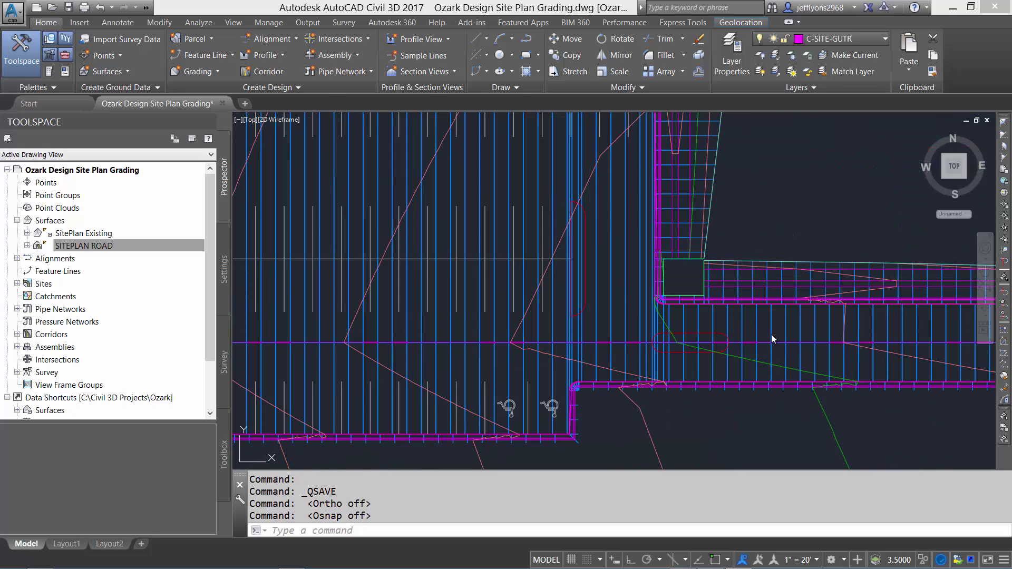
scroll(772, 343, up, 1)
Select the SITEPLAN corridor in the Civil 3D drawing
click(771, 335)
scroll(745, 292, down, 5)
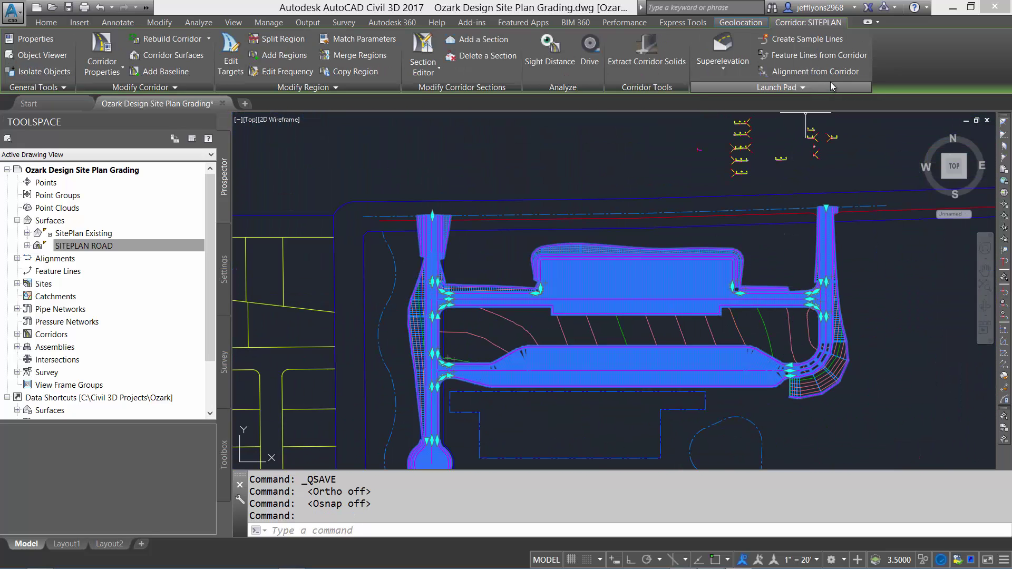
Start Extract Corridor Solids and include all corridor regions
click(641, 67)
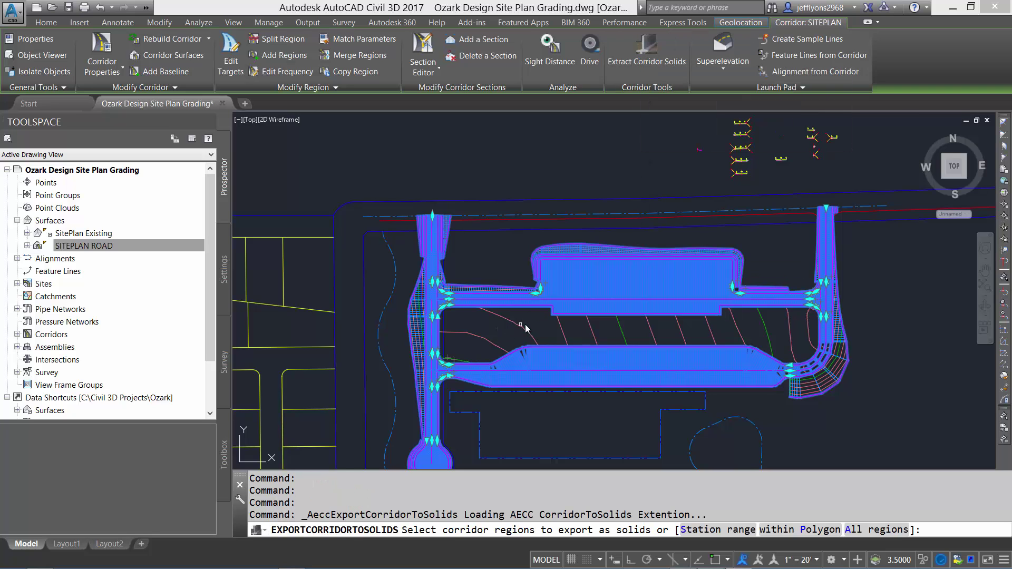
text(A)
key(Return)
scroll(525, 324, down, 3)
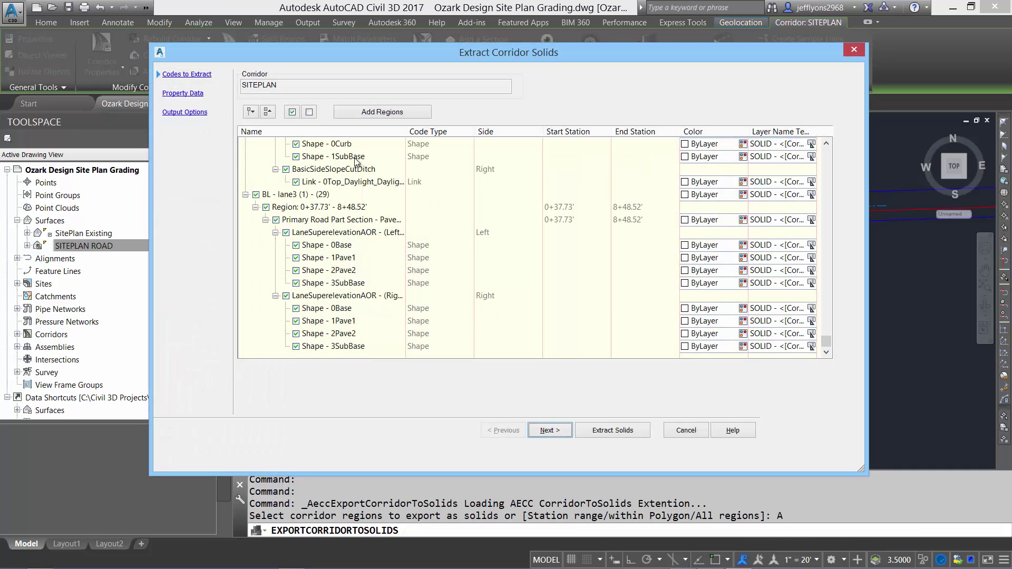
Review the code tree down to the lane1 Partial Road Part Section left-lane shapes, then collapse it
click(268, 111)
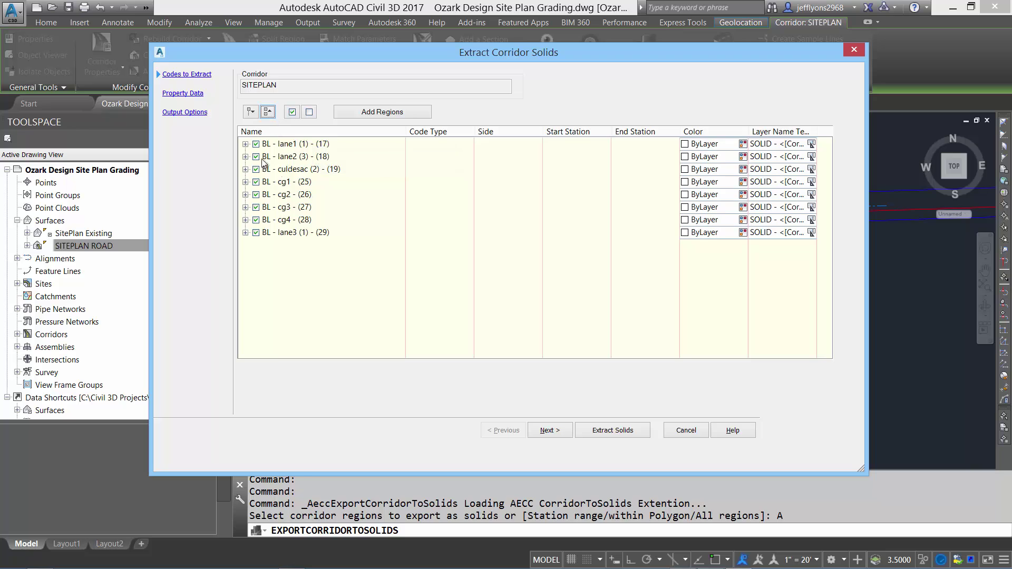
click(245, 144)
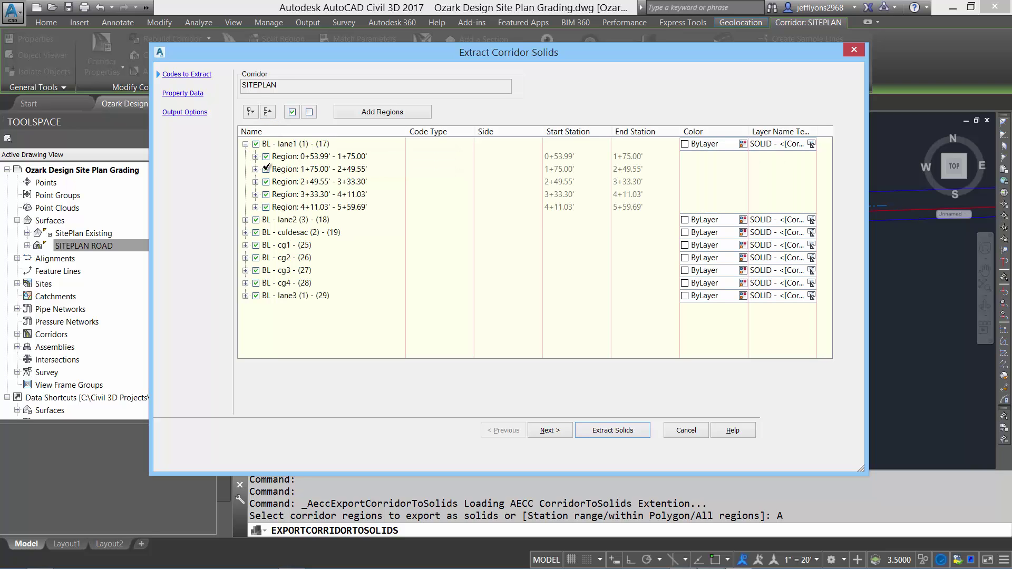
click(254, 156)
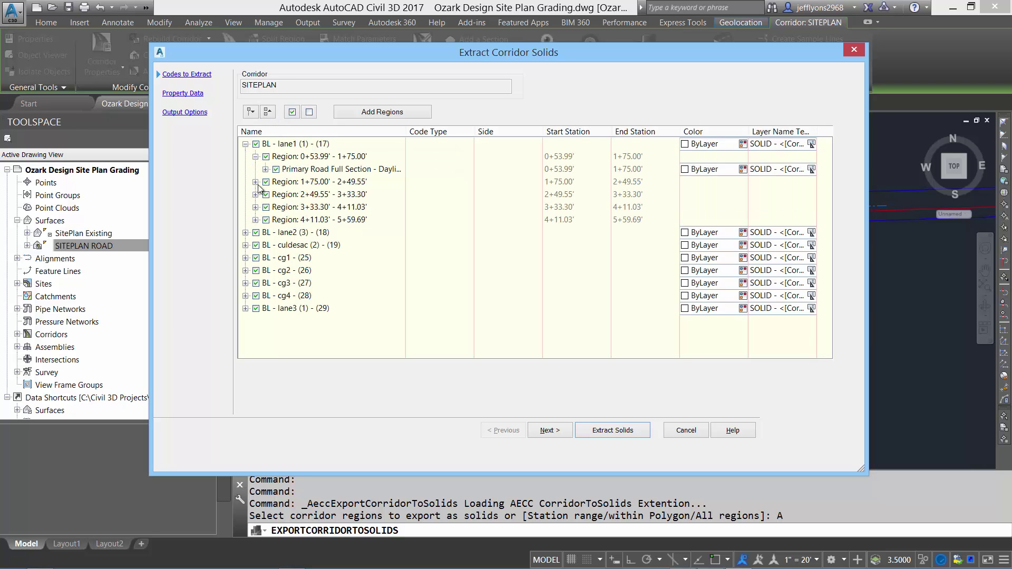
click(255, 183)
click(266, 195)
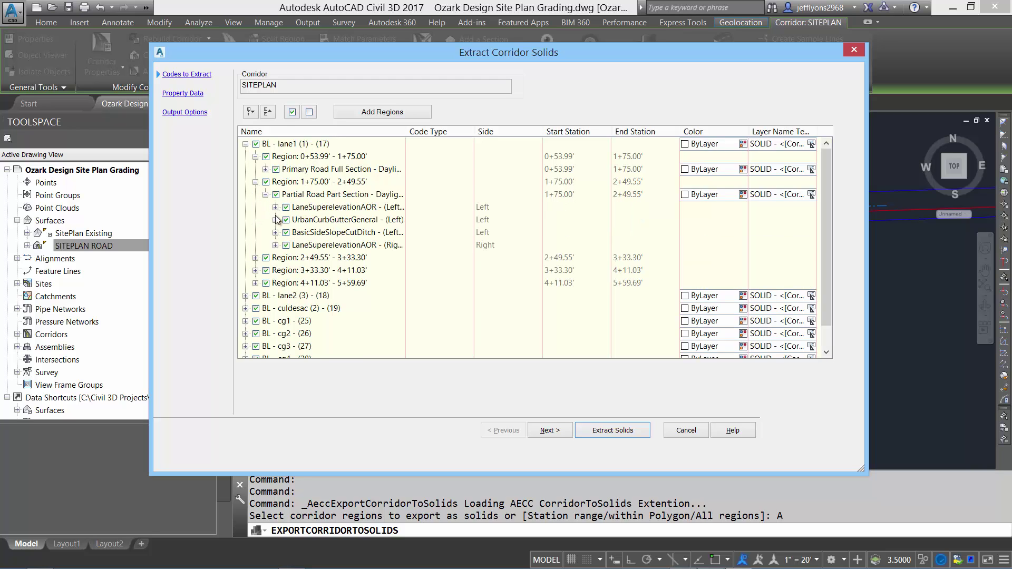
click(275, 207)
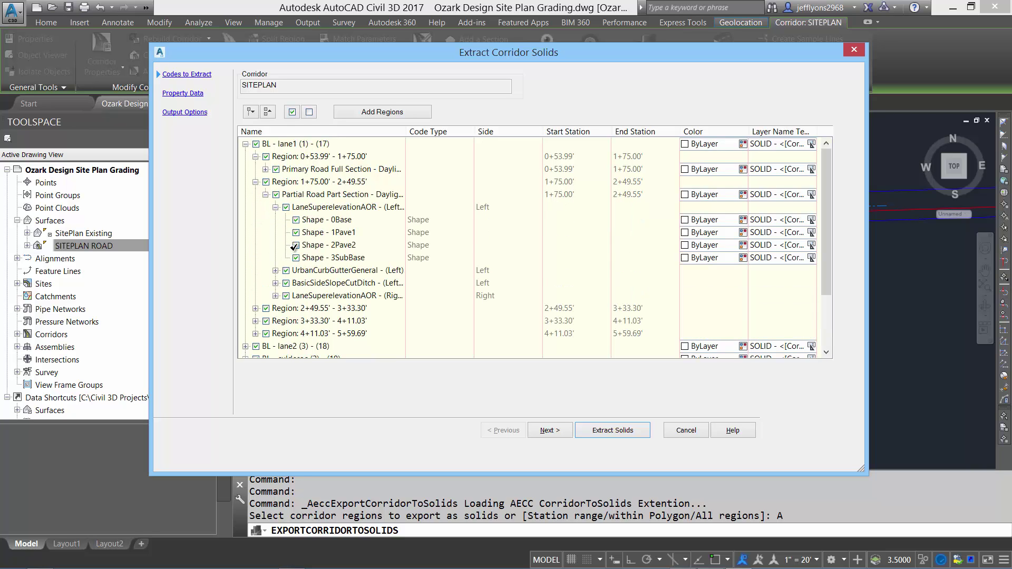
click(256, 157)
click(255, 170)
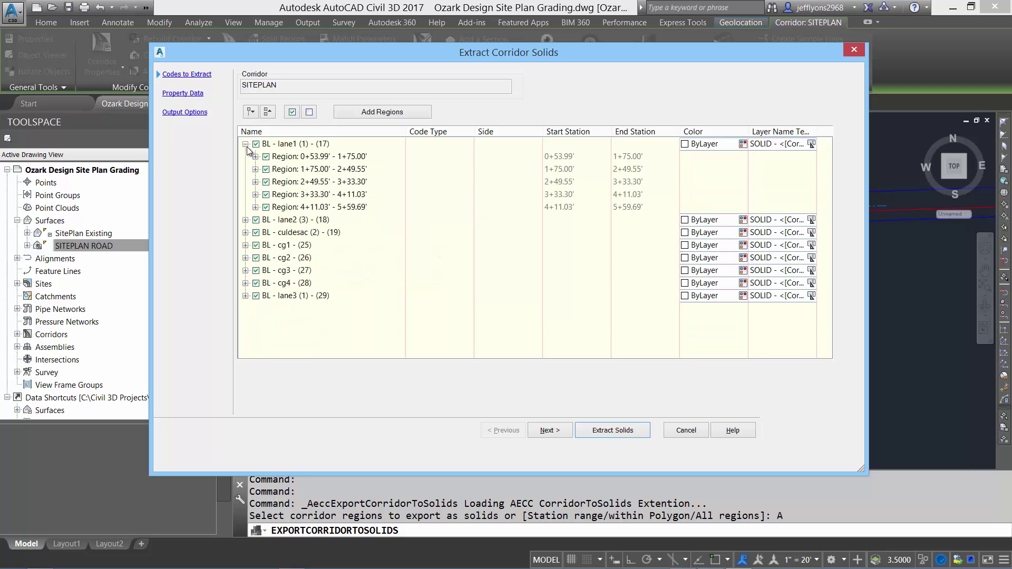
click(245, 143)
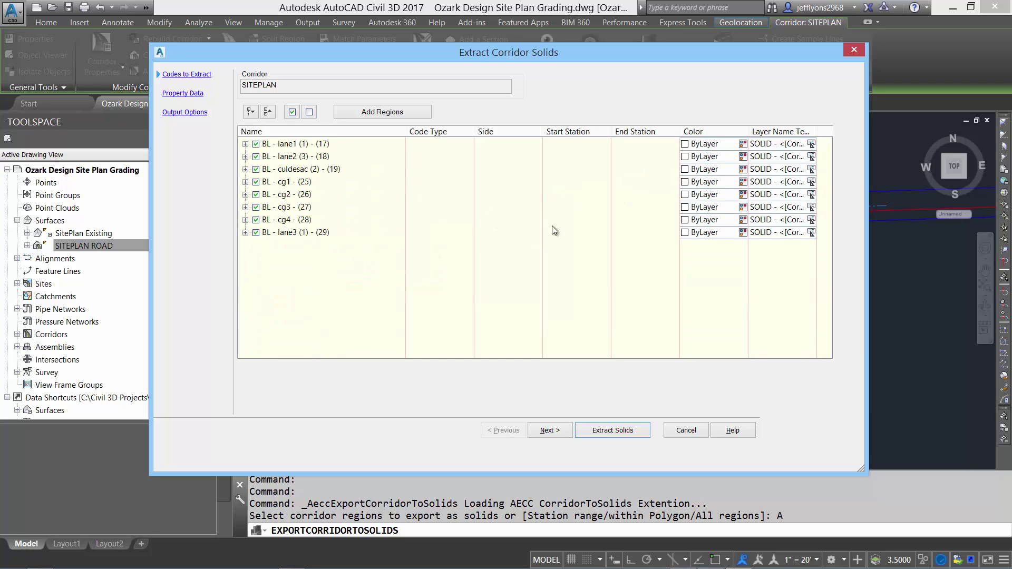
Review the solids' layer naming template and keep it unchanged
click(810, 145)
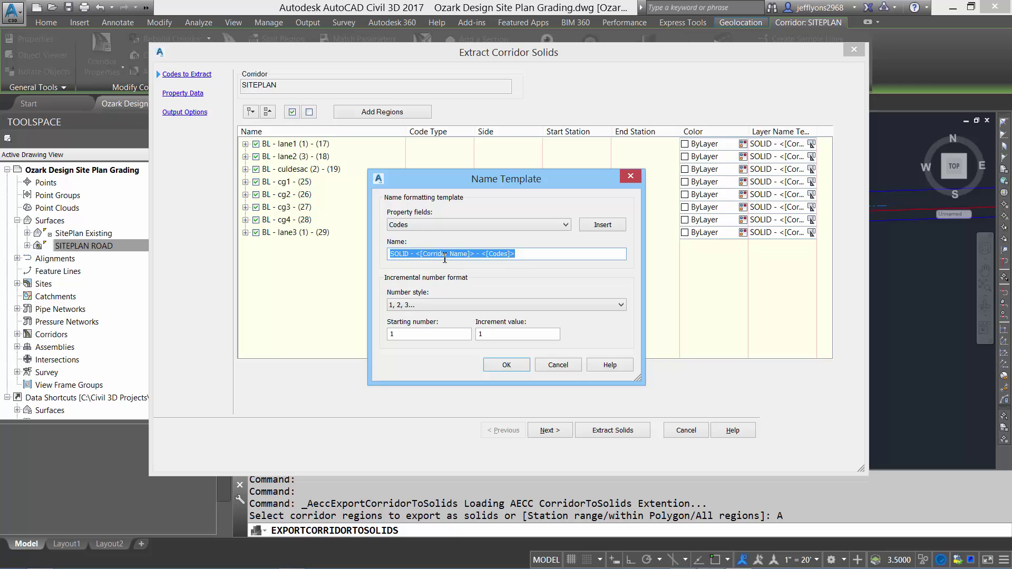
click(506, 364)
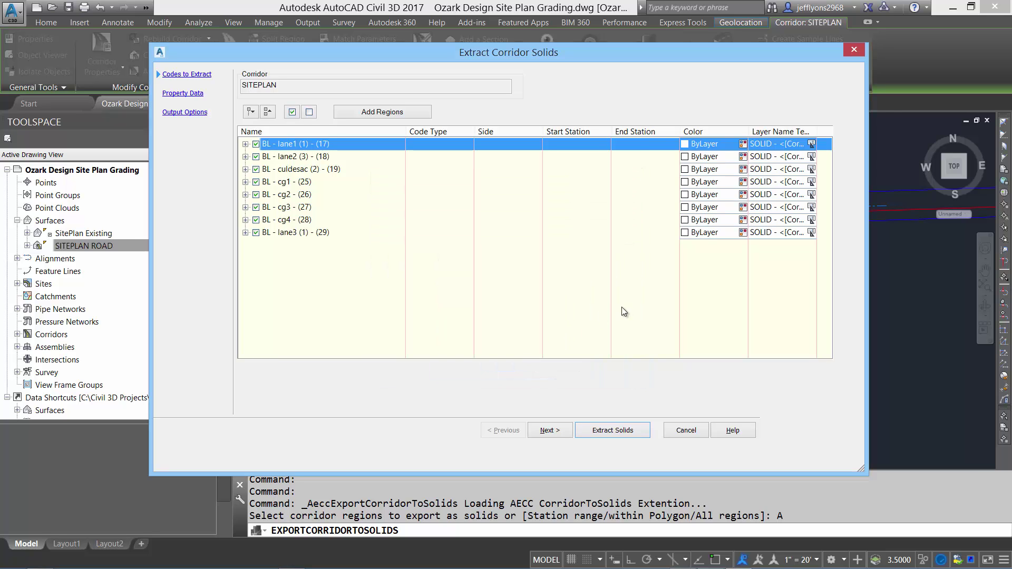
Review the corridor shape property set fields including Volume, then continue to output options
click(556, 431)
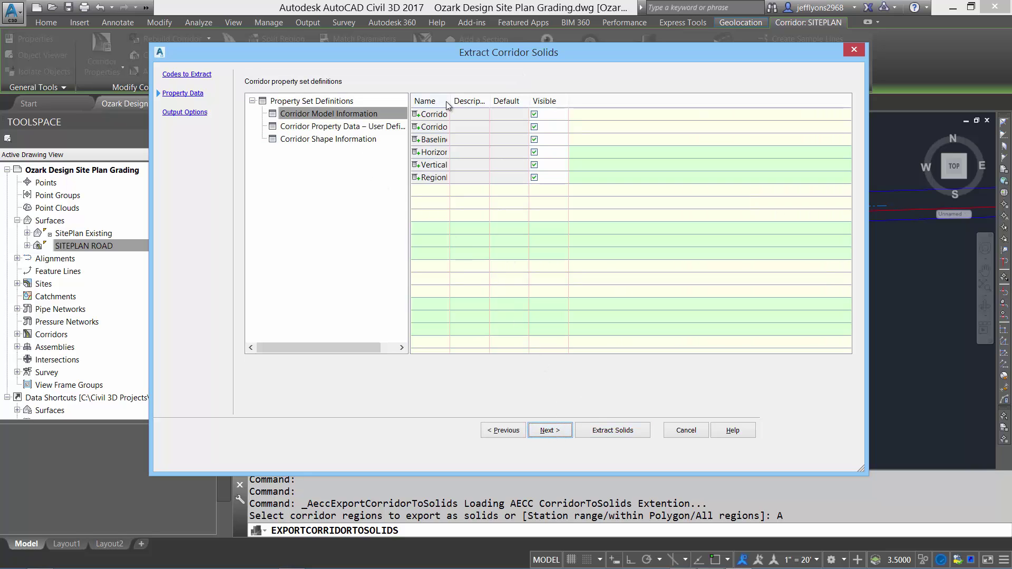
drag(450, 101, 561, 101)
click(353, 127)
click(337, 142)
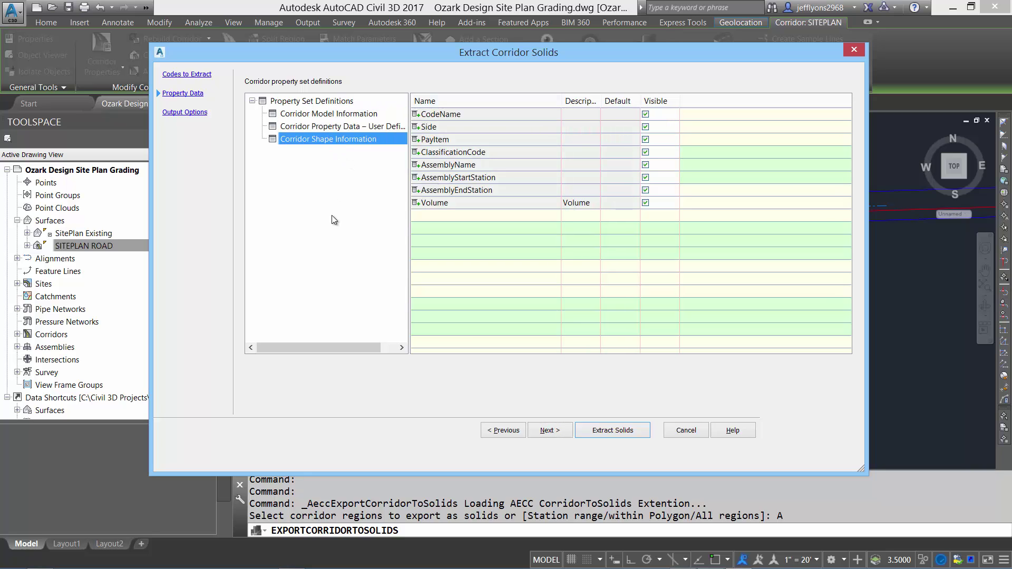
click(462, 202)
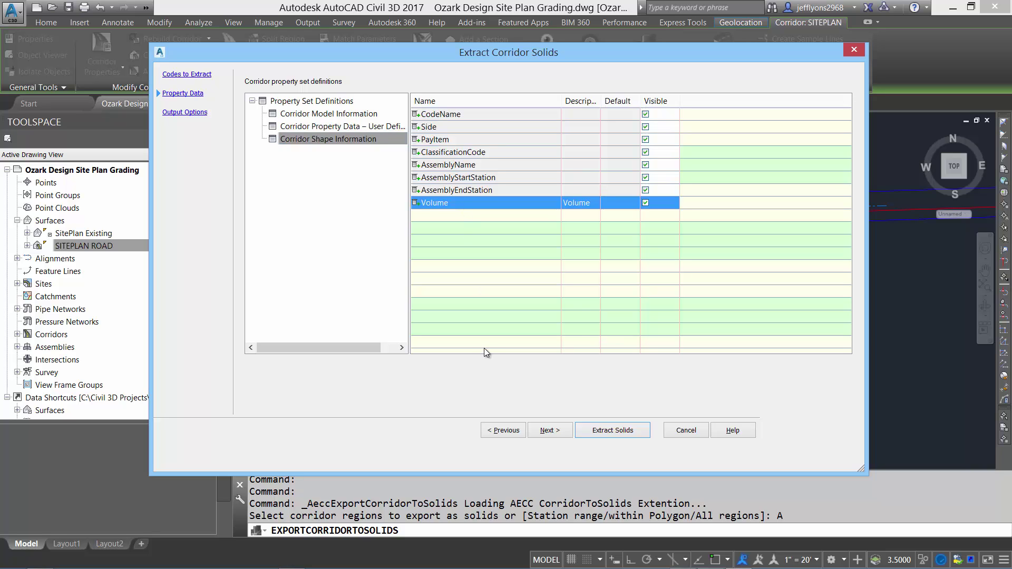
click(561, 431)
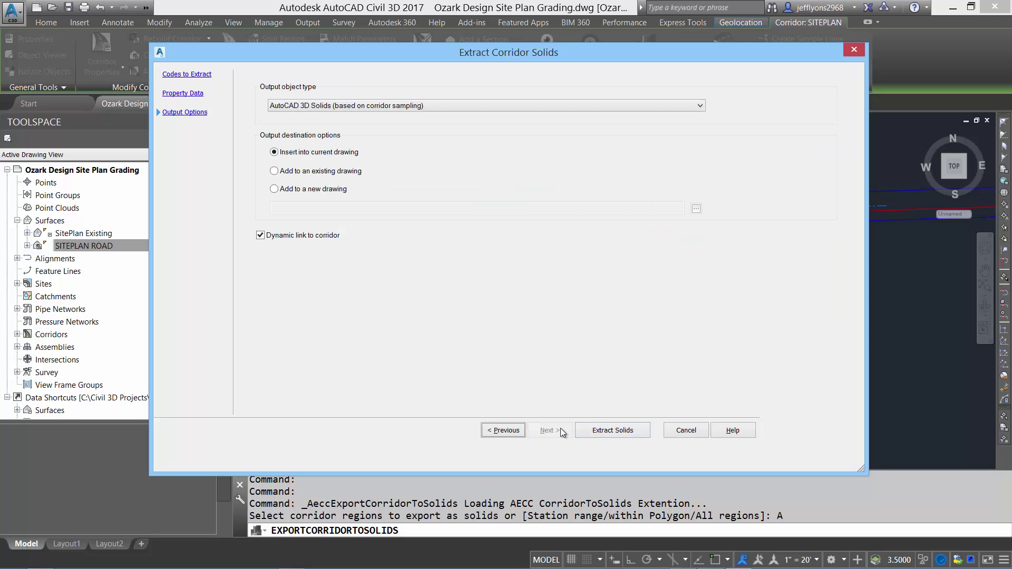
Keep AutoCAD 3D Solids as output type and send them to a new drawing
click(446, 107)
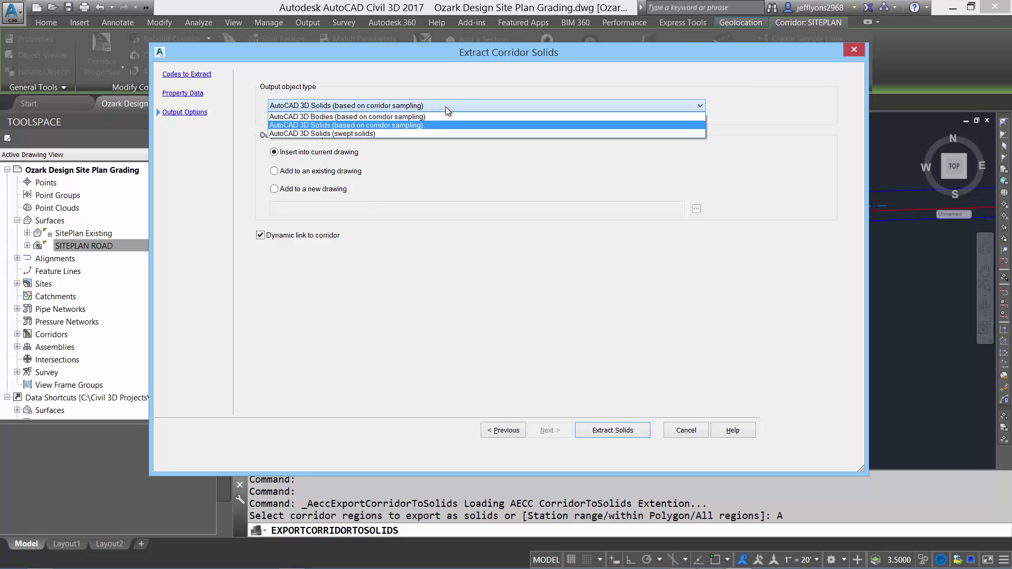
click(445, 106)
click(348, 188)
Name the new drawing Ozark Design Site Plan Grading Solids.dwg and save it
click(695, 208)
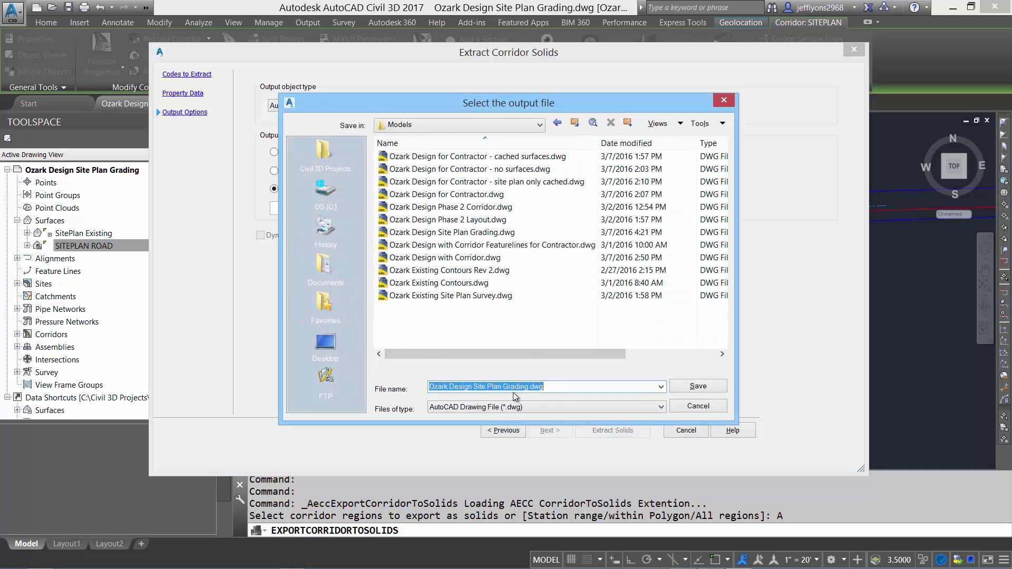
click(530, 390)
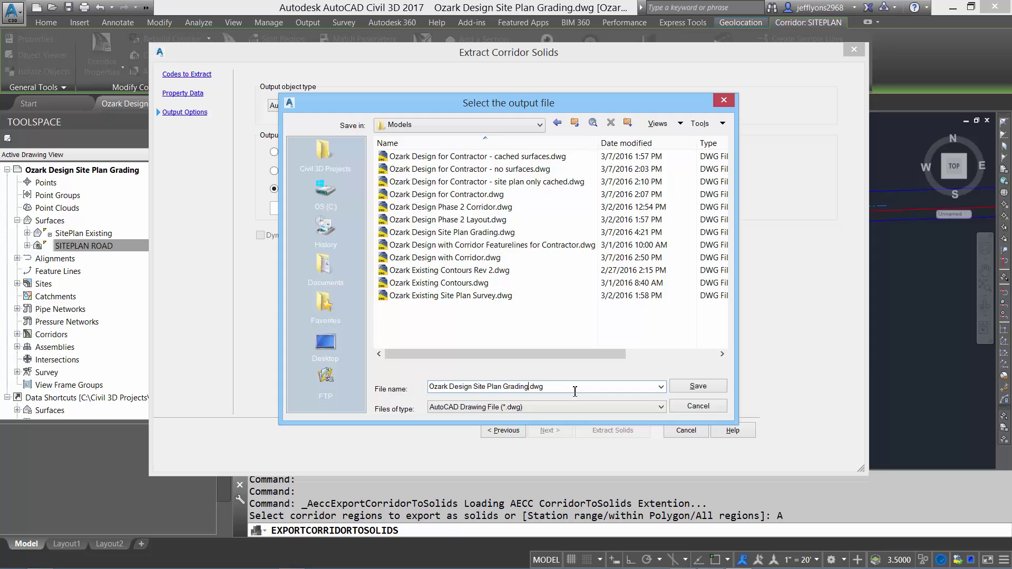
text(Solids)
click(685, 388)
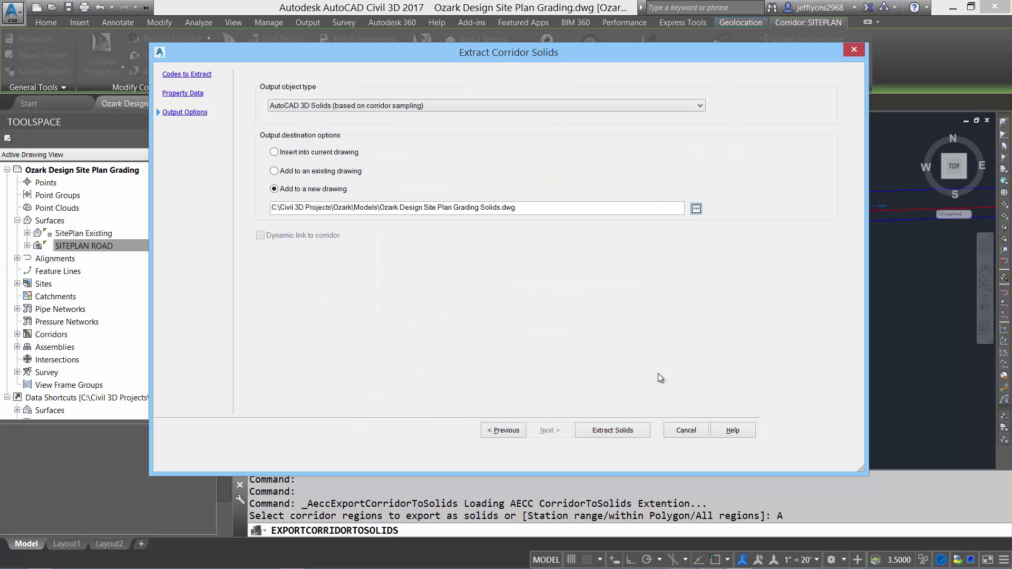
Run the solids extraction, then go to open an existing drawing
click(622, 431)
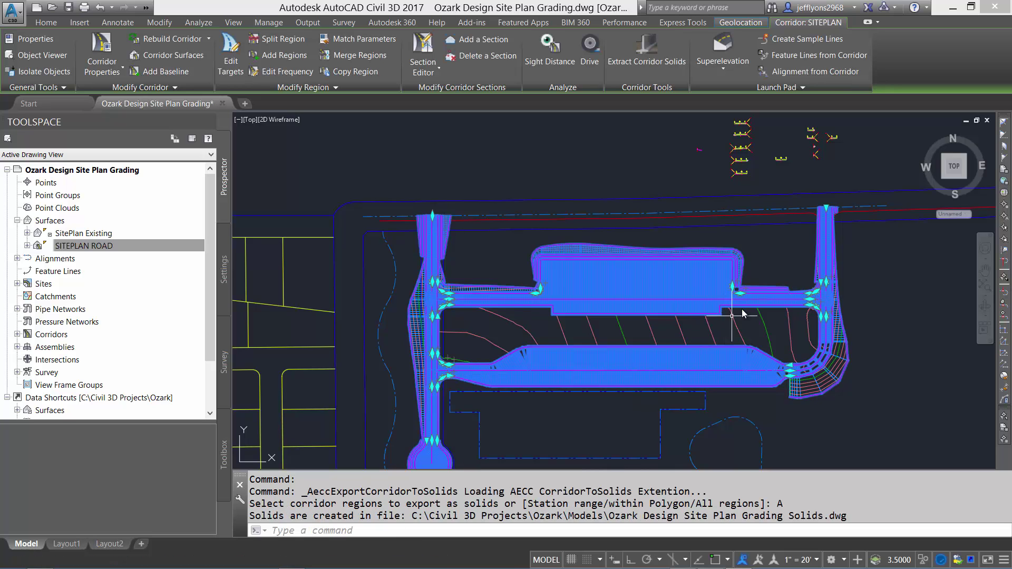
click(13, 12)
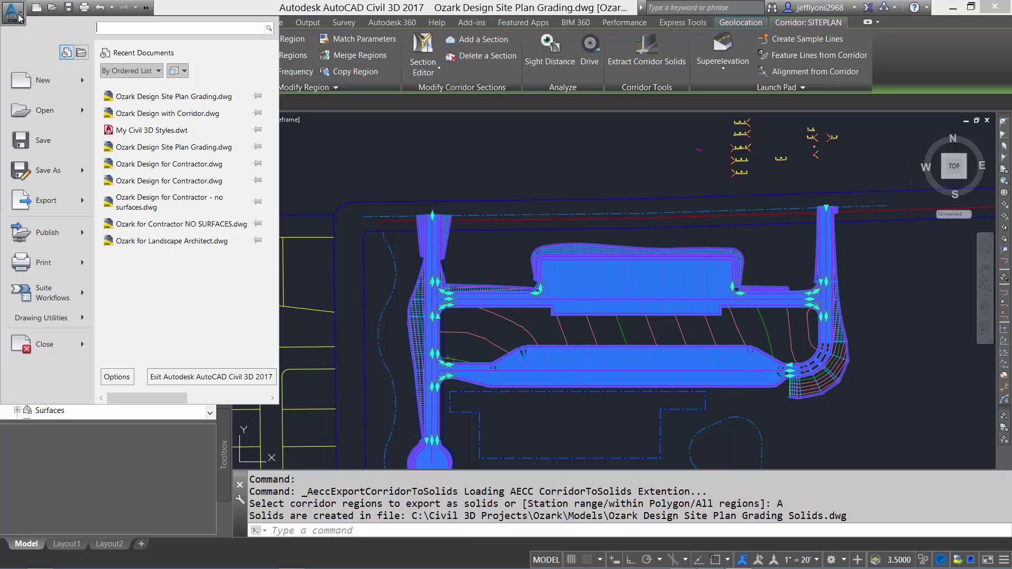
click(36, 111)
Open Ozark Design Site Plan Grading Solids.dwg from Civil 3D Projects > Ozark > Models
click(331, 175)
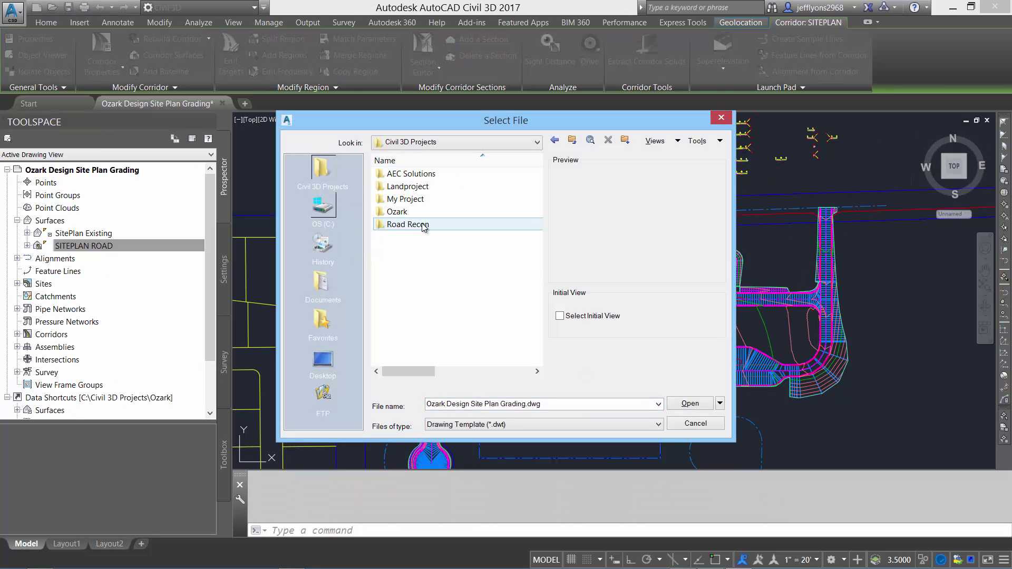
double_click(423, 214)
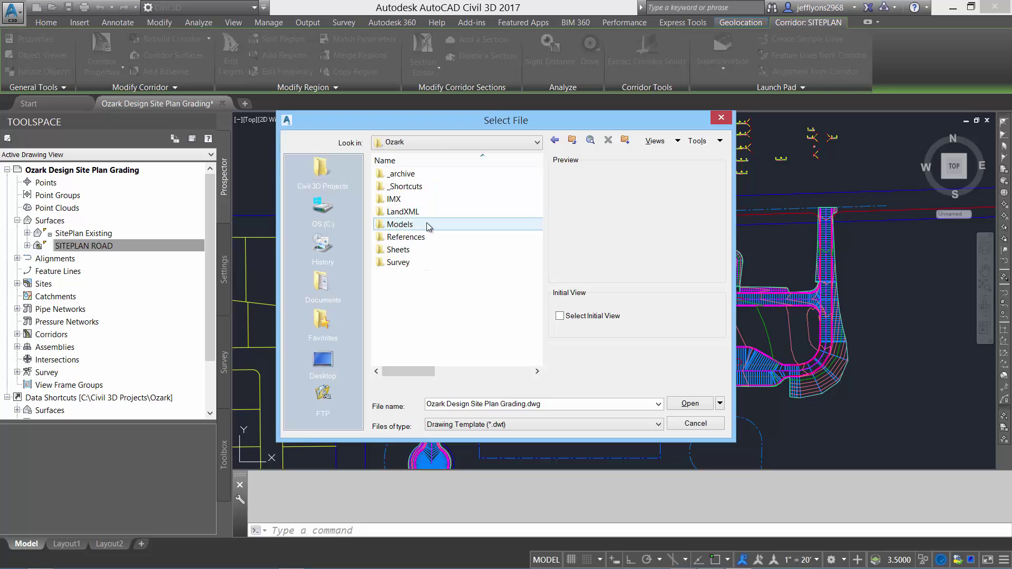
double_click(424, 224)
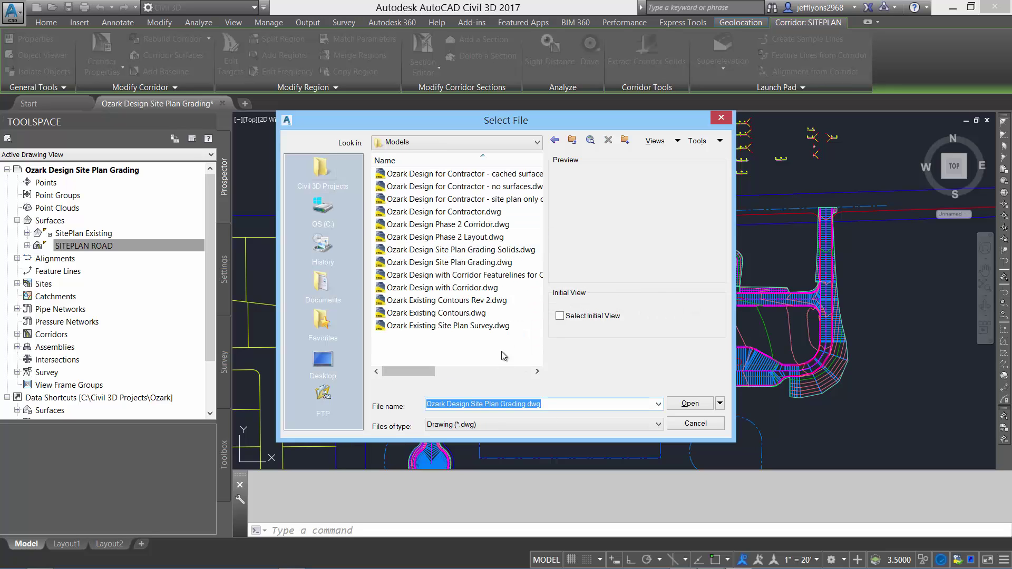
click(498, 249)
click(686, 405)
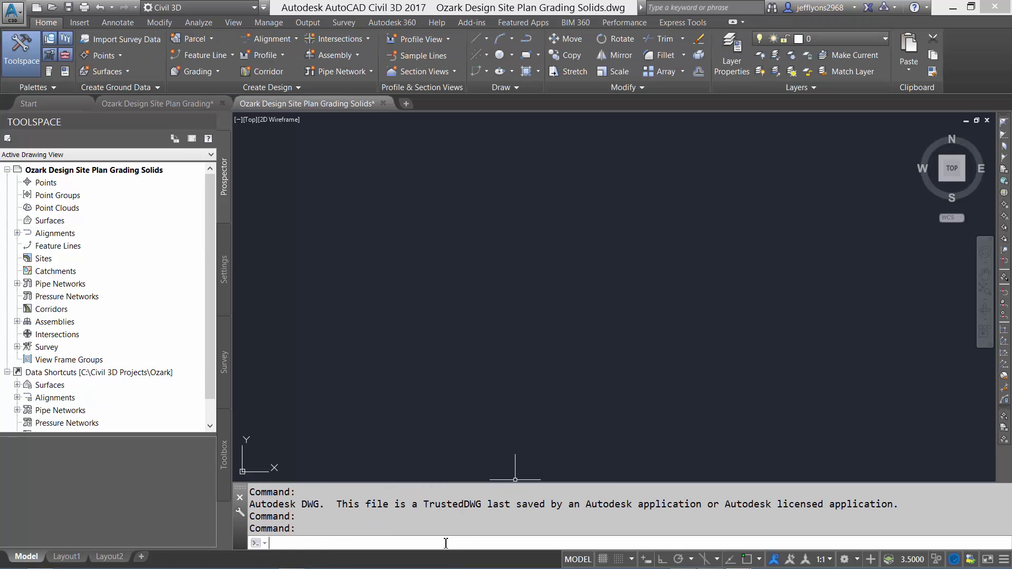
Zoom a window around the site plan solids and list the drawing's SOLID - SITEPLAN layers
key(Return)
text(z)
key(Return)
text(e)
key(Return)
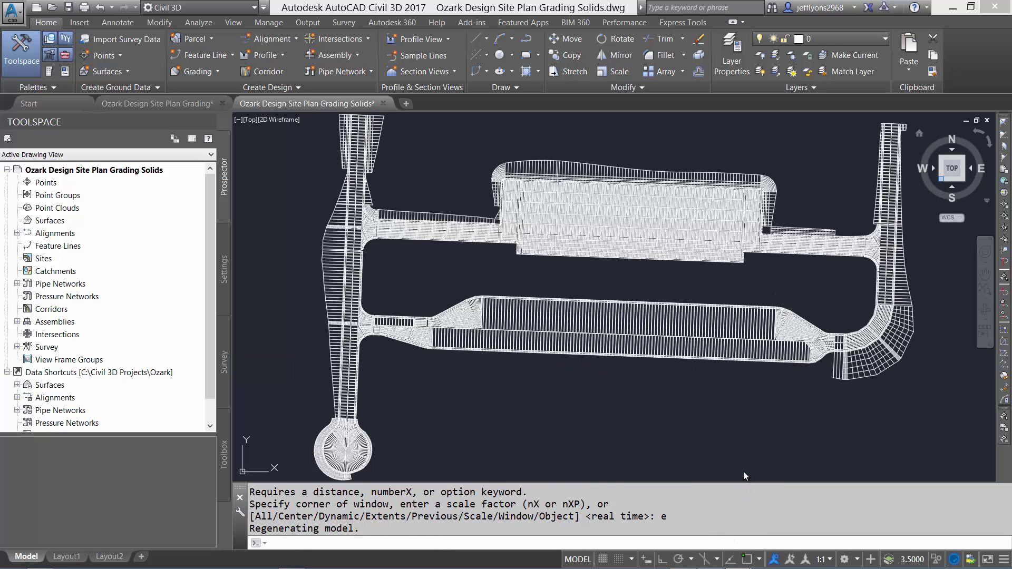
text(z)
key(Return)
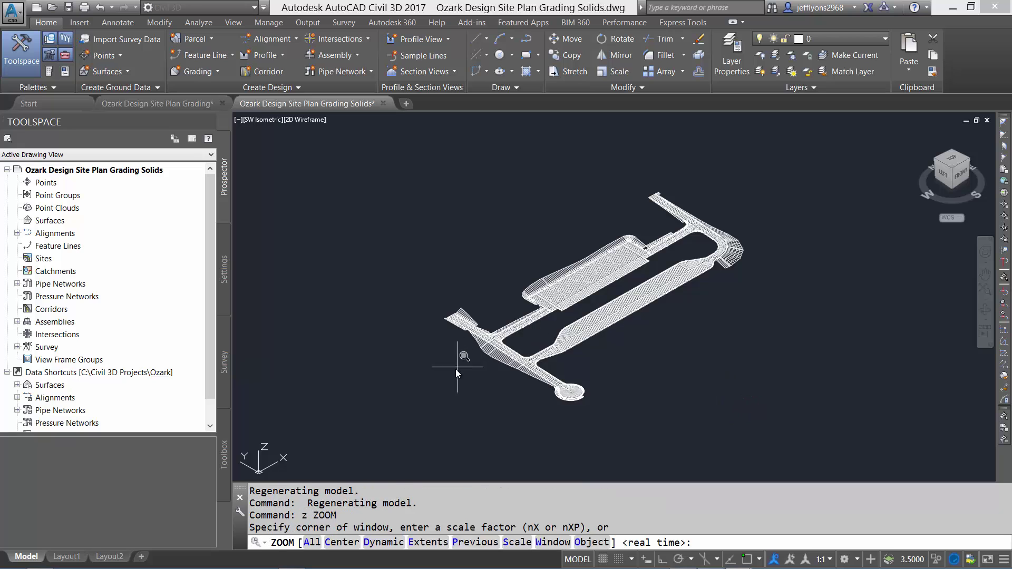
click(456, 369)
click(781, 206)
text(la)
key(Return)
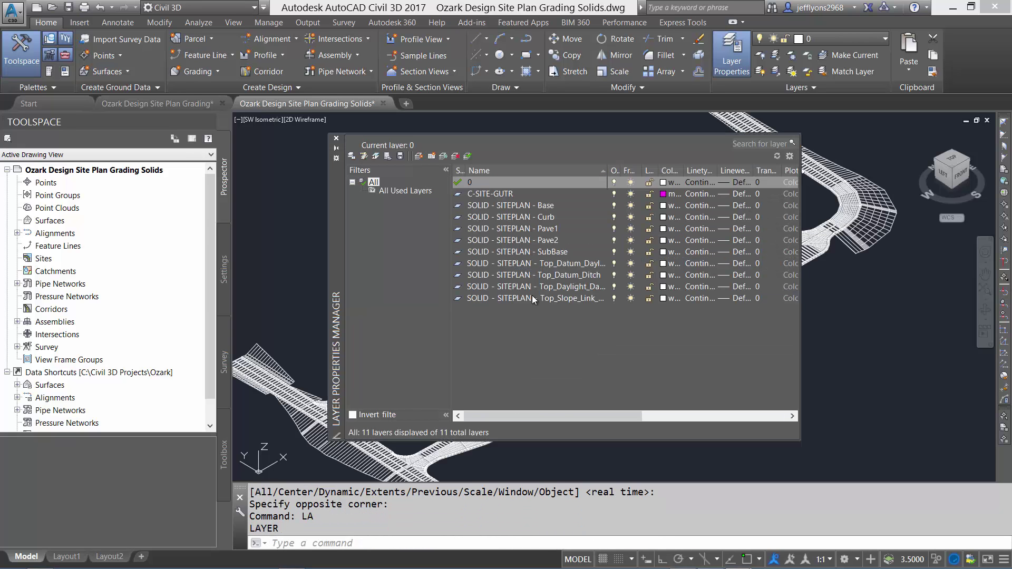
Append Ozark Design Site Plan Grading Solids.dwg into the empty Navisworks project
click(336, 139)
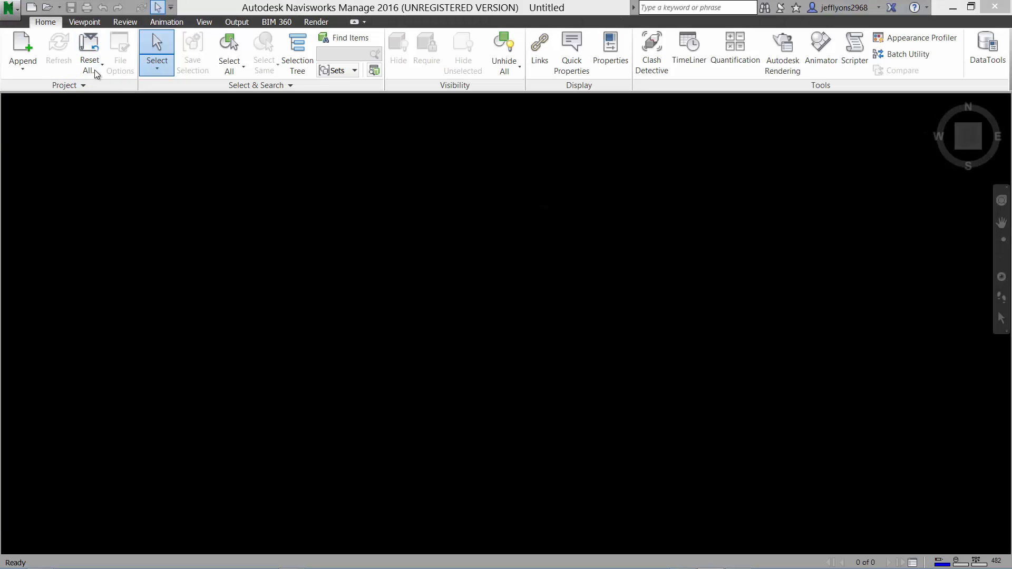
click(24, 45)
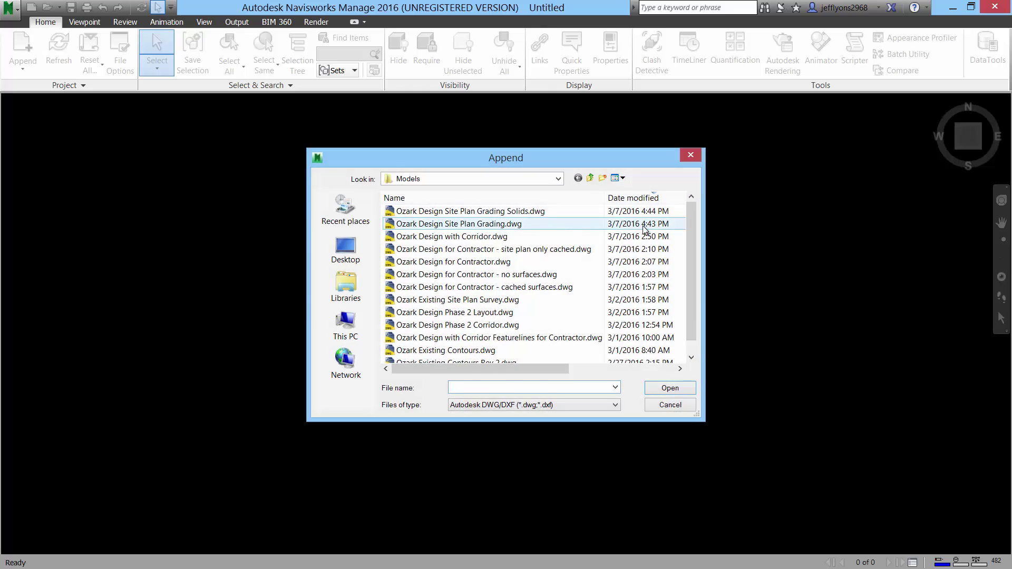
click(514, 212)
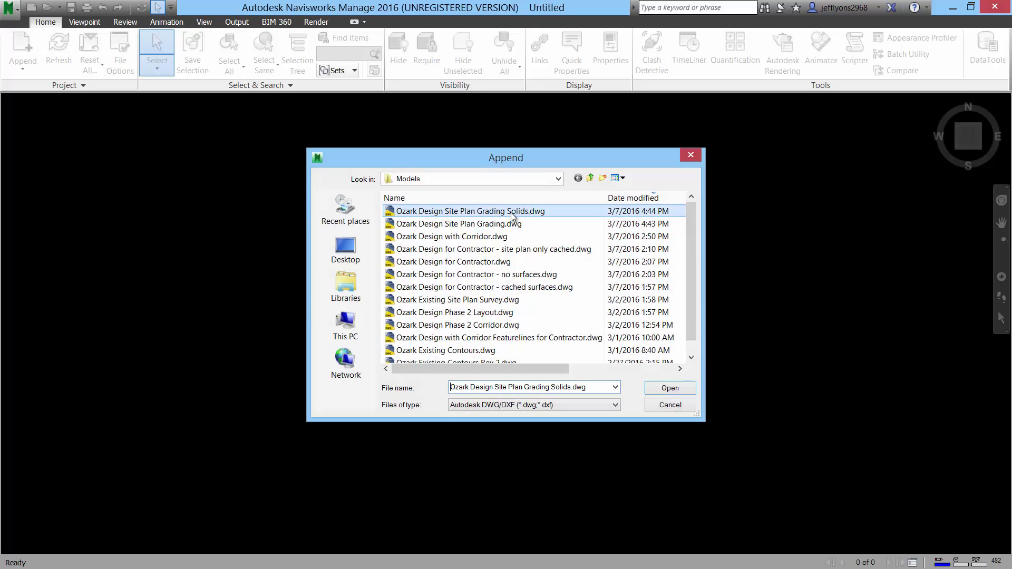
click(670, 387)
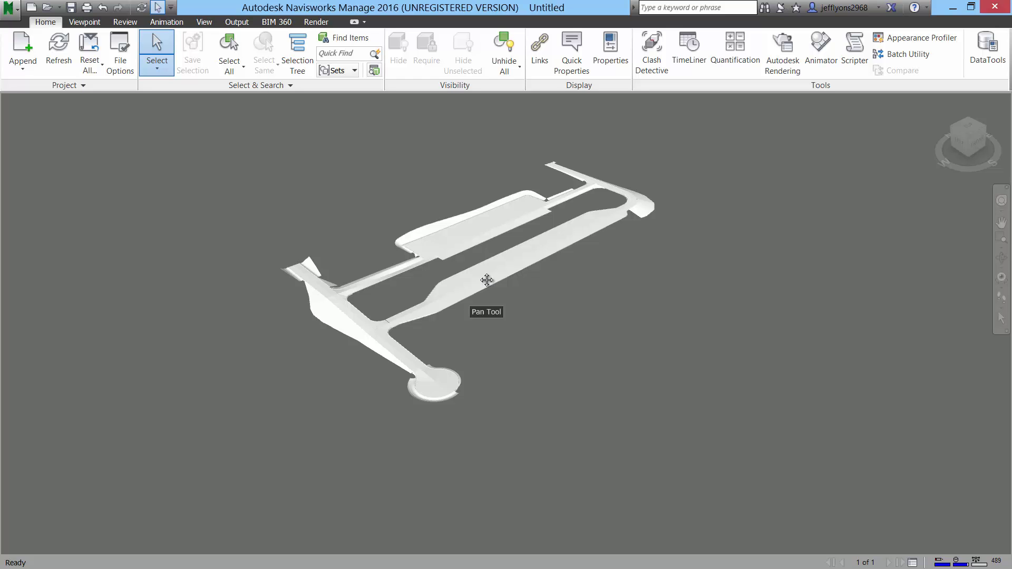
scroll(501, 283, up, 1)
scroll(501, 285, up, 1)
scroll(500, 284, up, 1)
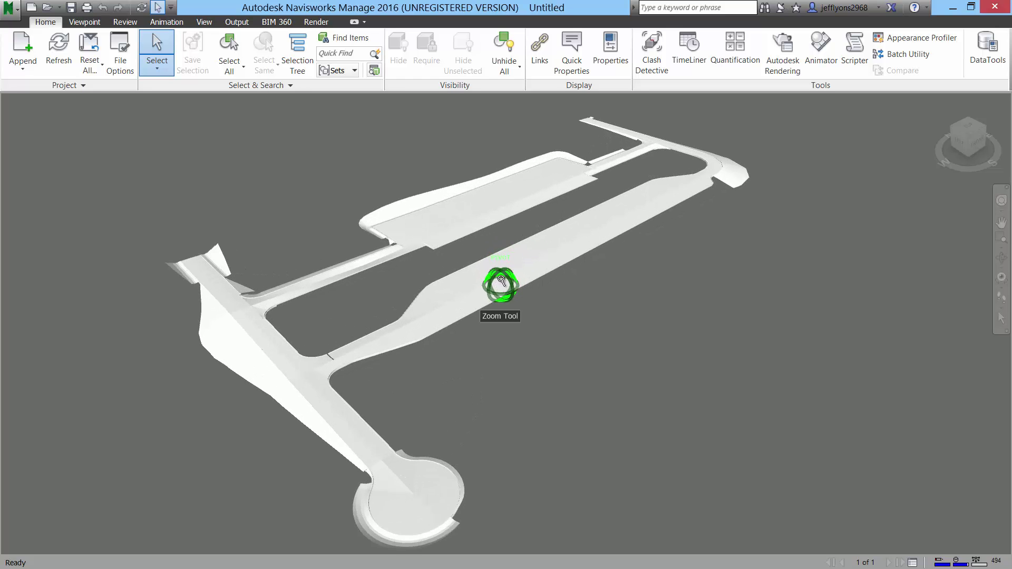
scroll(501, 287, up, 2)
scroll(501, 287, up, 2)
scroll(522, 269, up, 2)
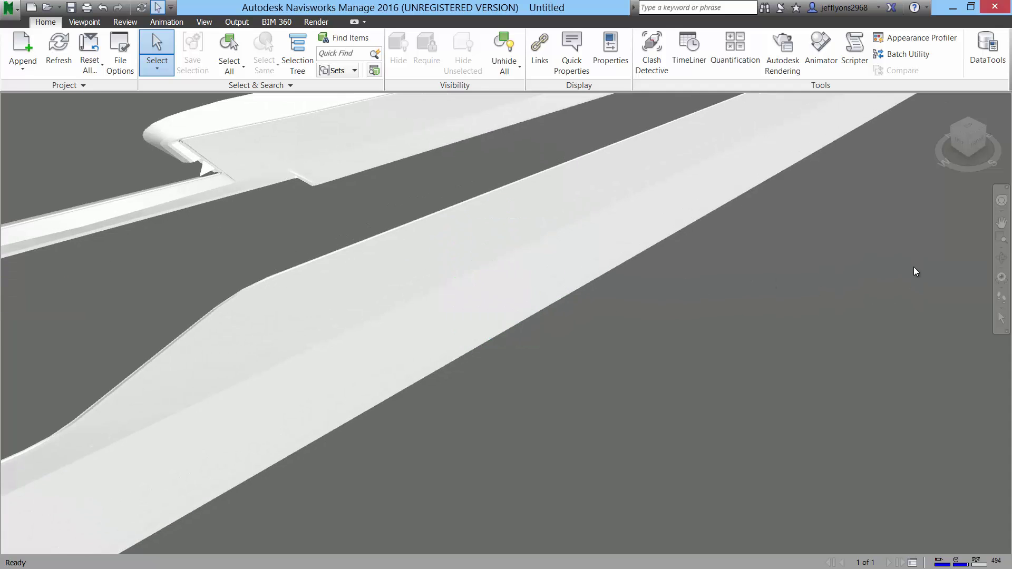
Orbit and pan the view to look over the paved lanes
click(1001, 257)
mouse_move(469, 289)
mouse_down()
mouse_move(458, 294)
mouse_move(587, 266)
mouse_up()
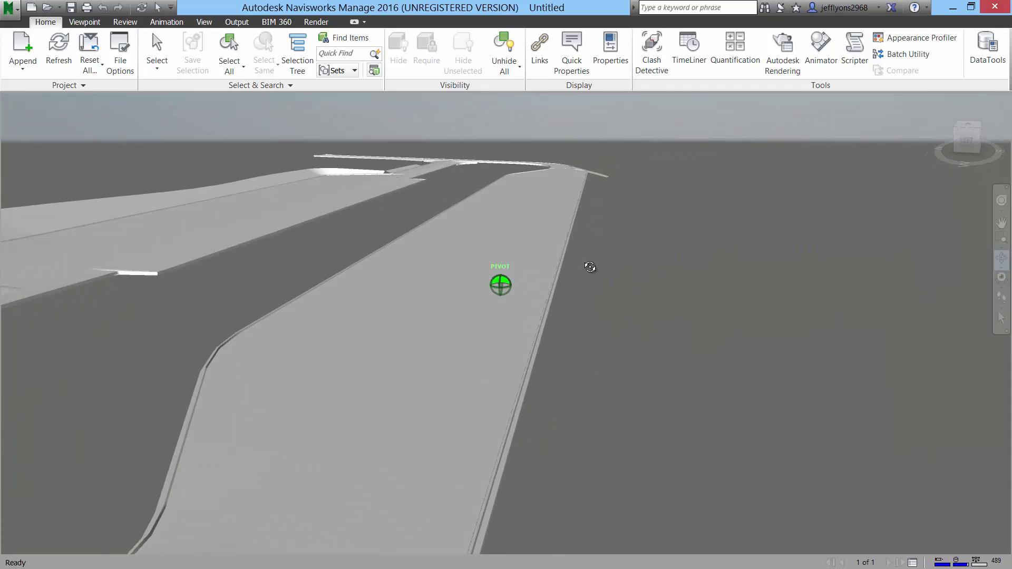
mouse_move(588, 267)
middle_down()
mouse_move(544, 290)
mouse_move(614, 273)
middle_up()
mouse_move(614, 274)
mouse_down()
mouse_move(533, 261)
mouse_move(389, 195)
mouse_up()
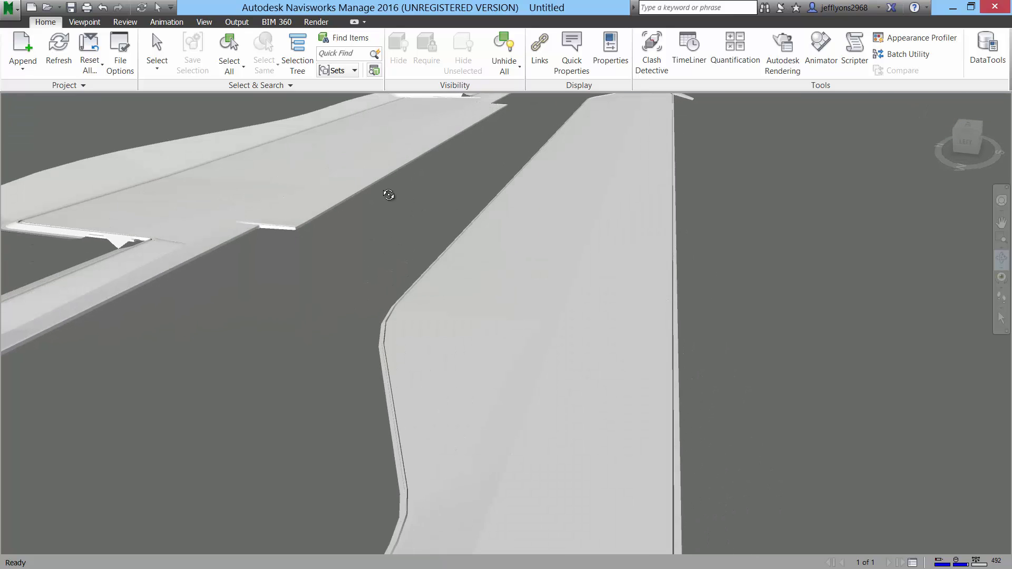
Expand the drawing's SOLID layers in the Selection Tree and show properties of Pave1 and Pave2
click(298, 59)
click(15, 128)
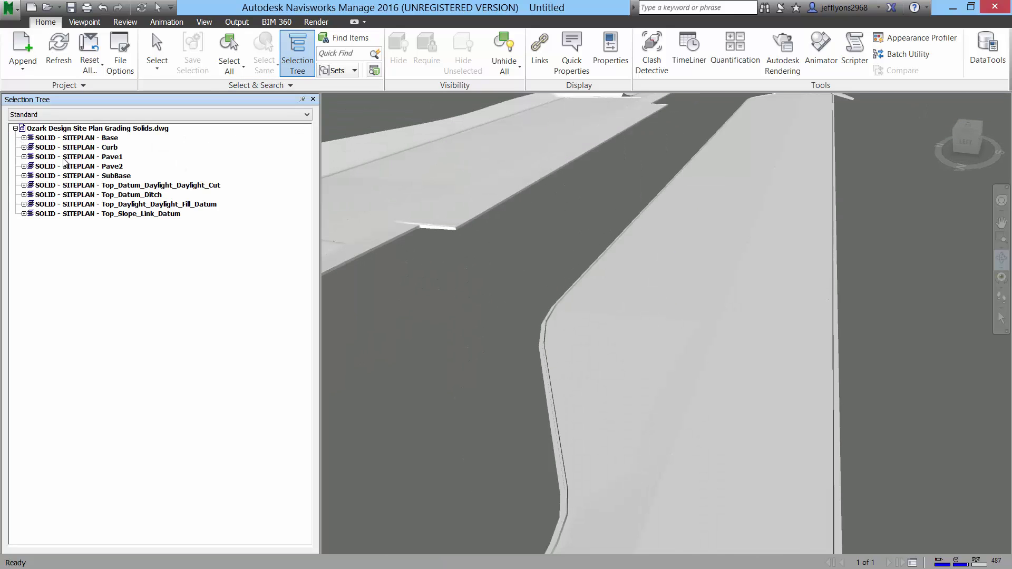
click(84, 158)
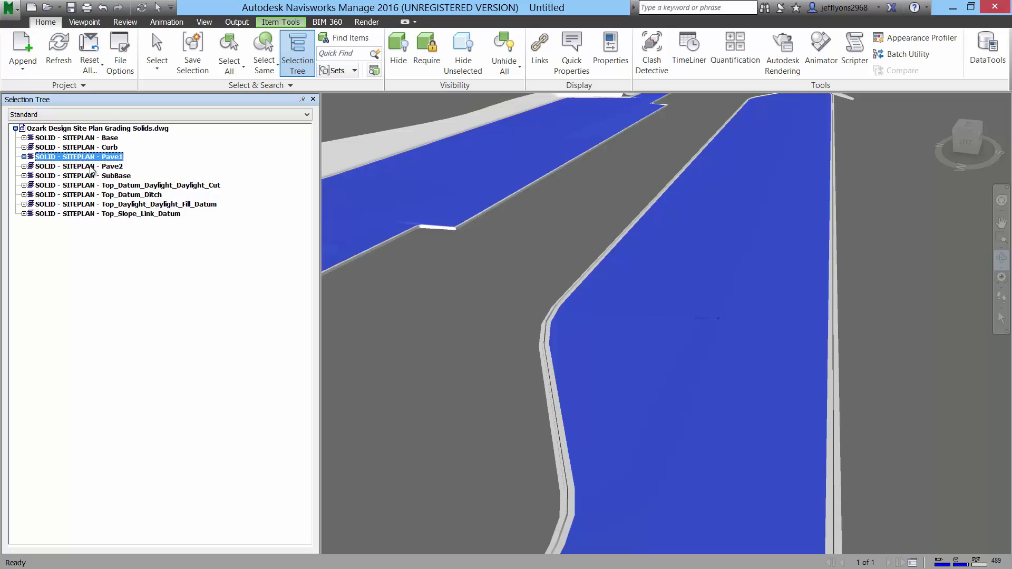
ctrl+click(93, 167)
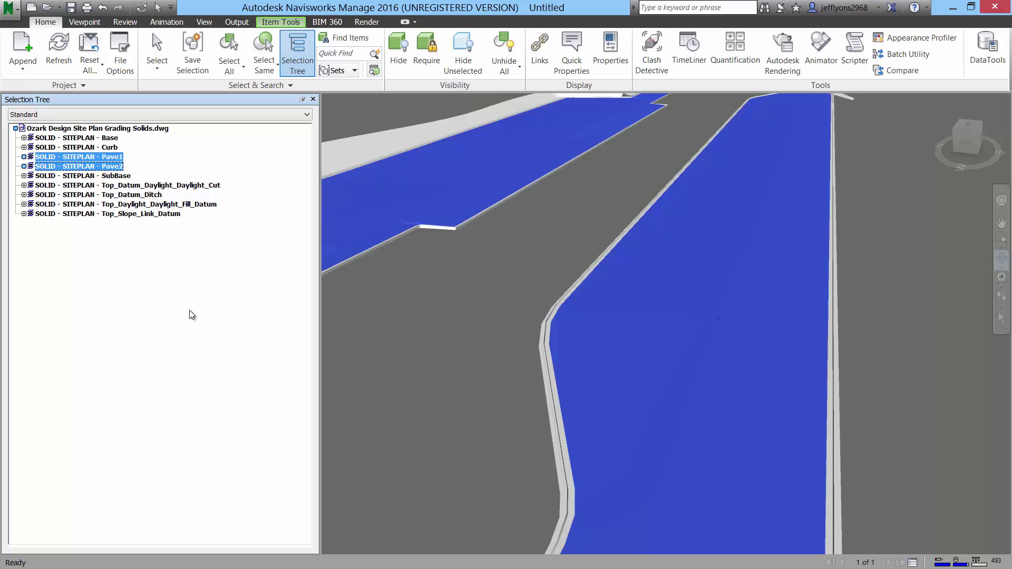
click(611, 54)
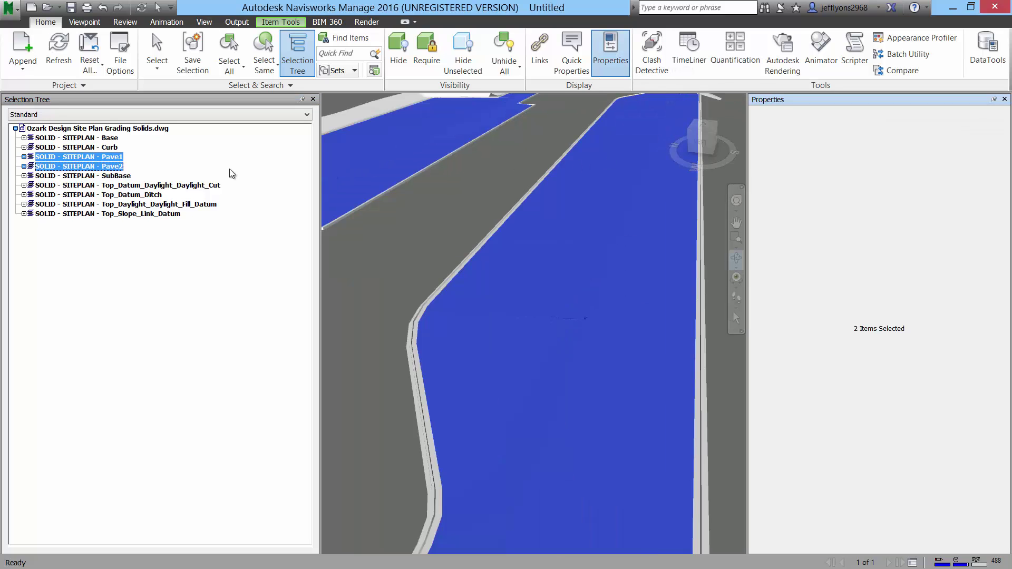
Inspect one Pave1 solid's Item, Corridor Shape, Material and Corridor Model properties
click(153, 40)
click(593, 252)
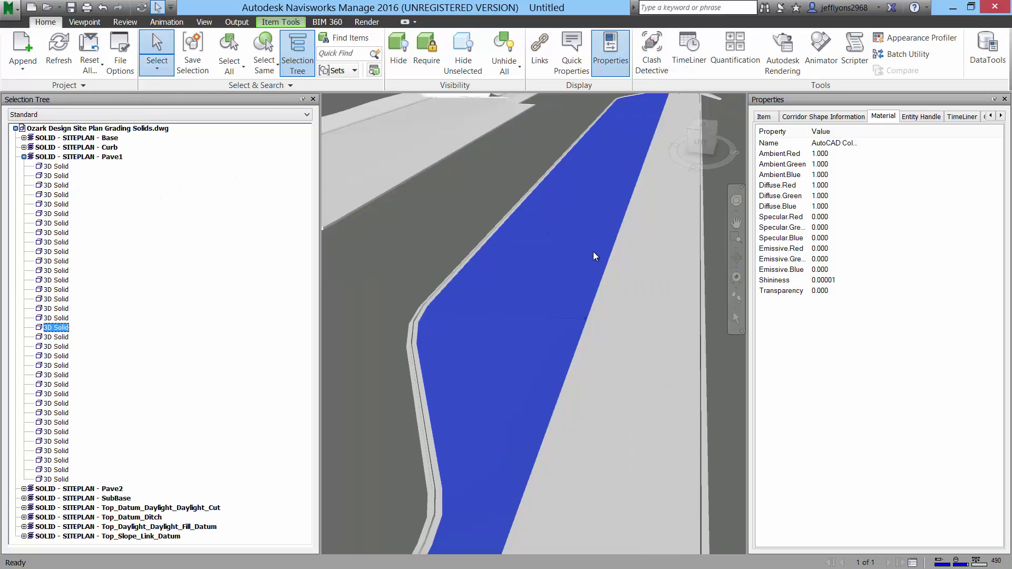
click(767, 117)
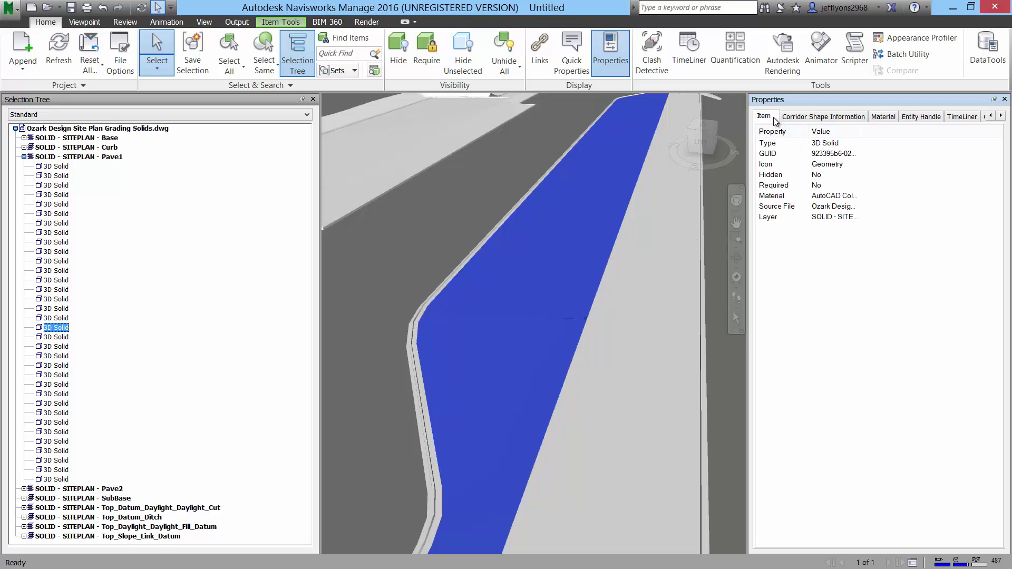
click(812, 117)
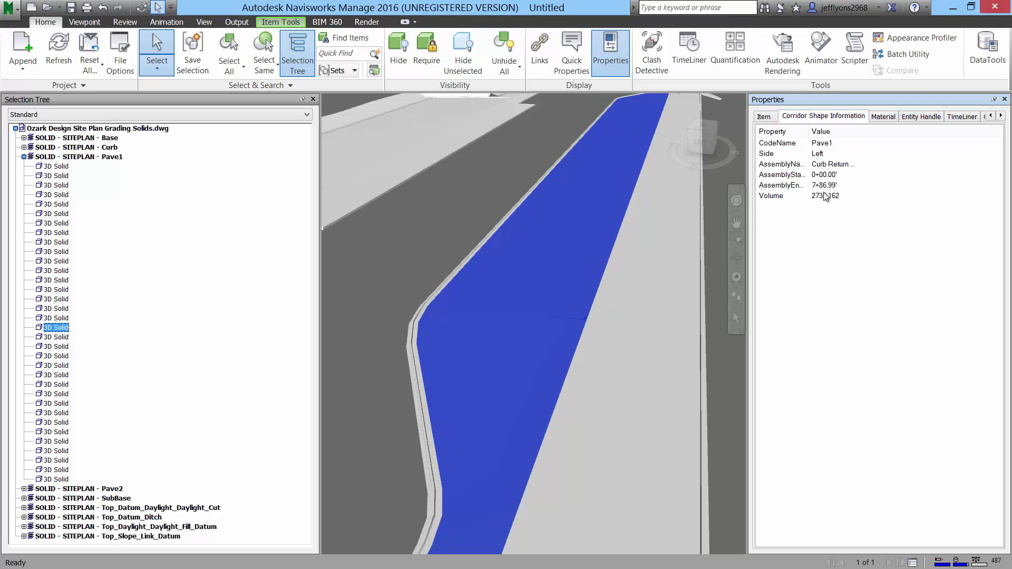
click(883, 118)
click(921, 117)
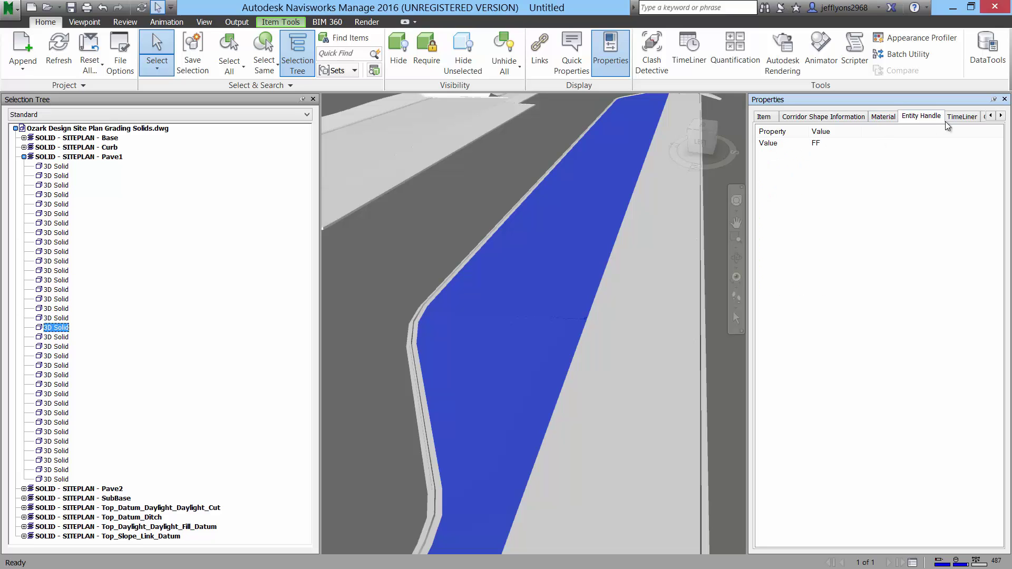
click(961, 118)
click(1000, 116)
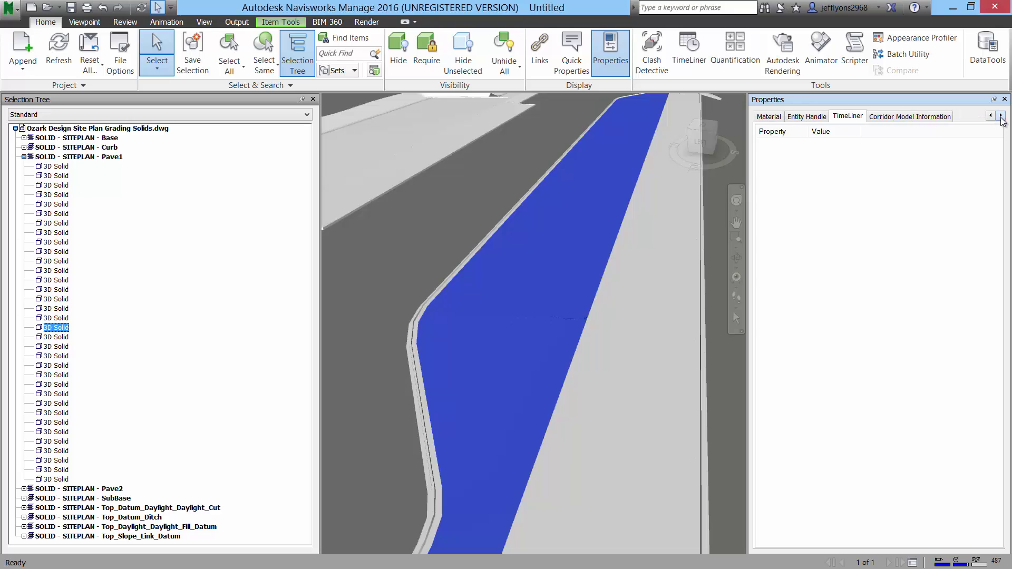
click(906, 118)
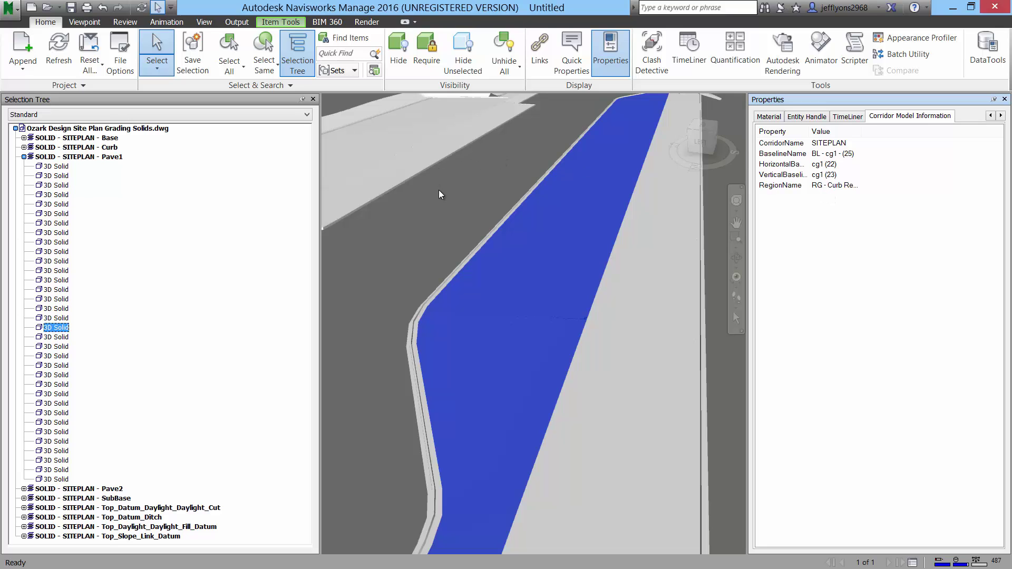
click(611, 57)
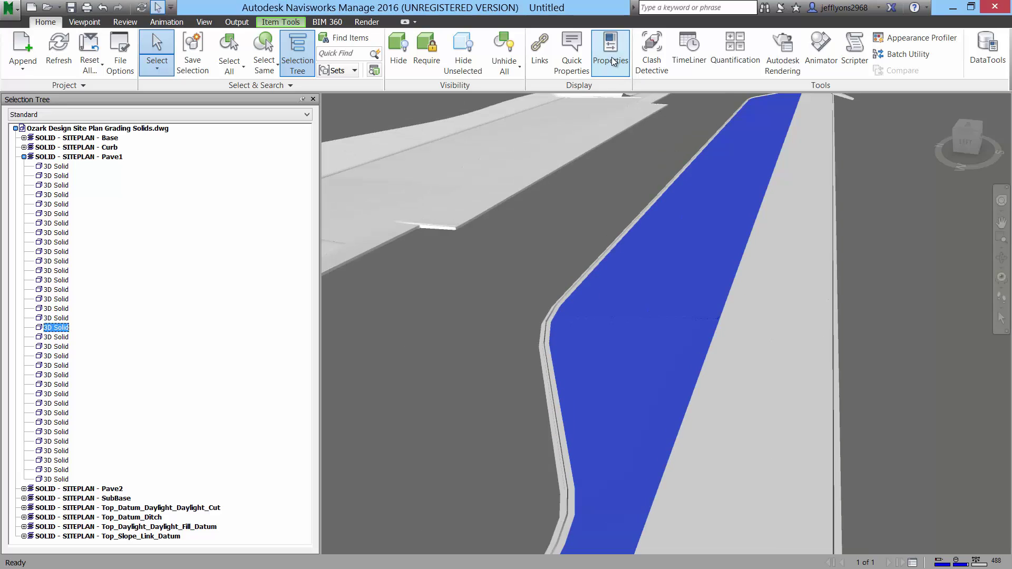
In Options > Interface > Quick Properties > Definitions, add three quick property elements
click(14, 15)
click(181, 297)
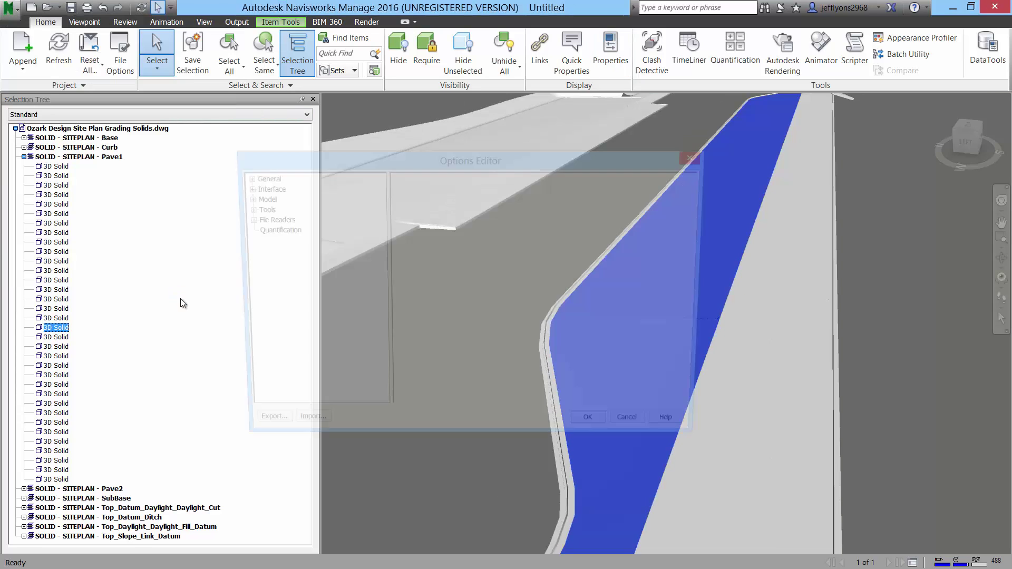
click(243, 187)
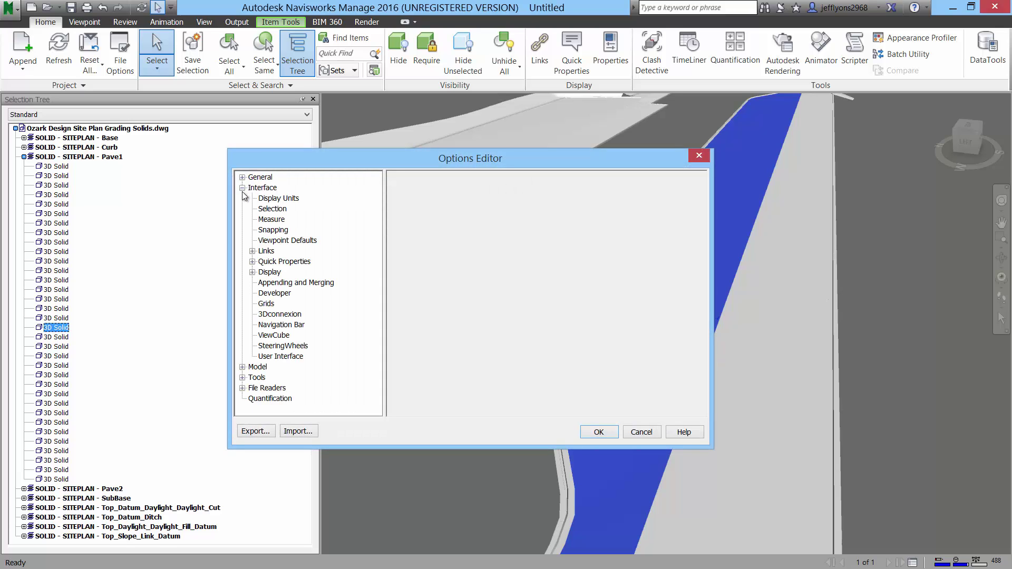
click(252, 261)
click(284, 273)
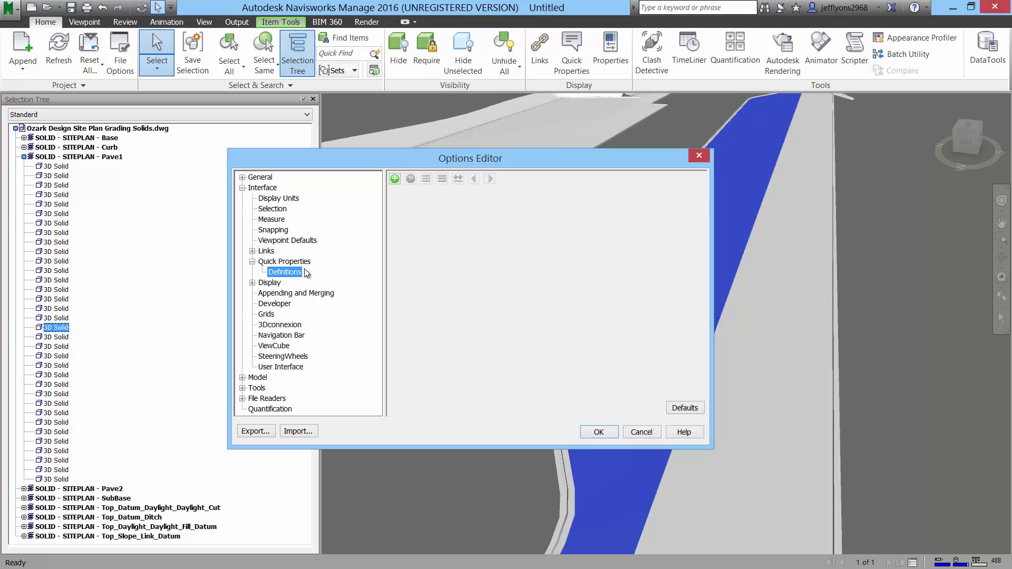
click(394, 179)
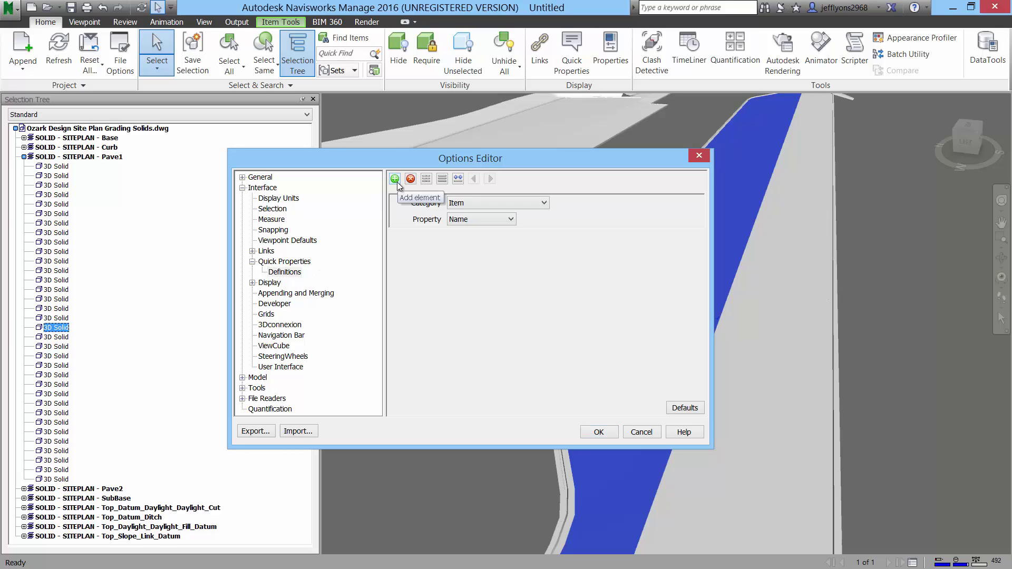
click(396, 180)
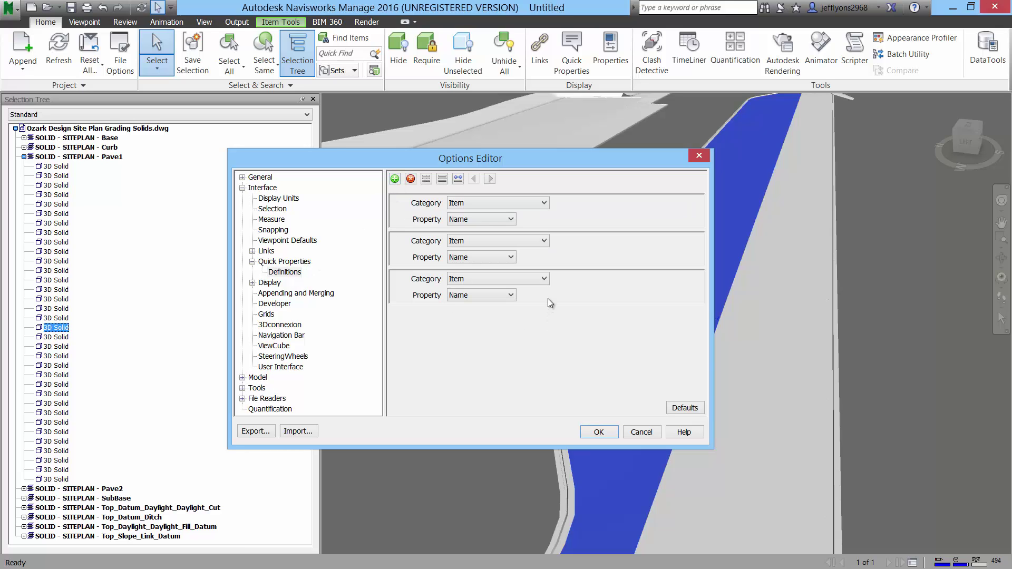
Define them as Corridor Model Information/CorridorName, Corridor Shape Information/CodeName and /Volume, and apply
click(544, 286)
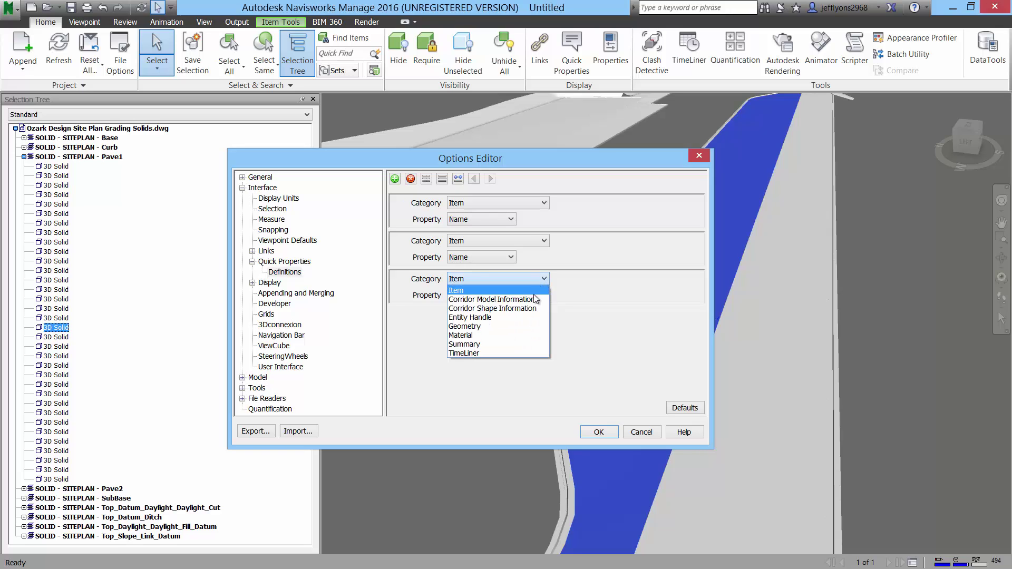
click(532, 309)
click(524, 295)
click(482, 351)
click(537, 241)
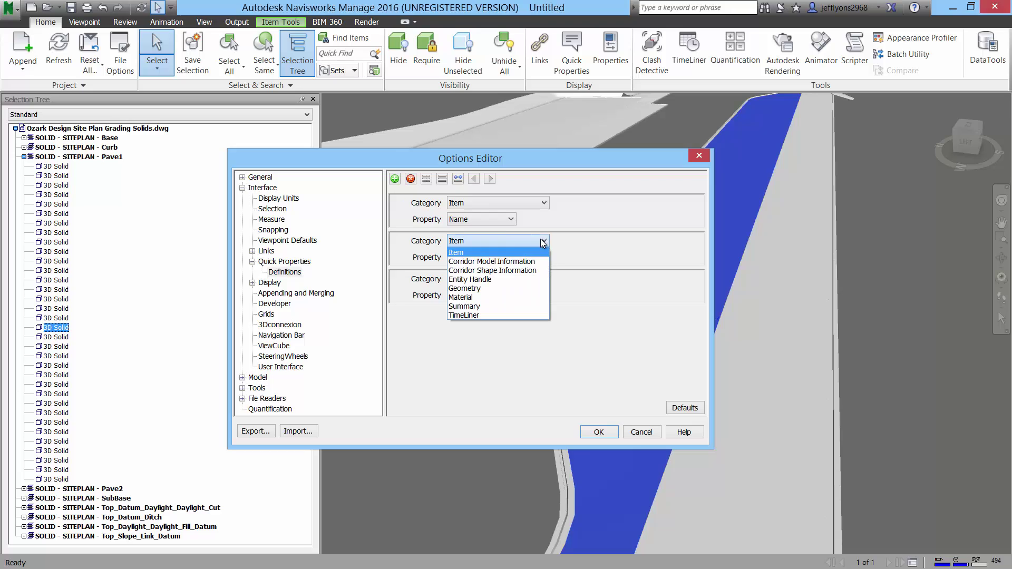
click(530, 270)
click(524, 256)
click(491, 293)
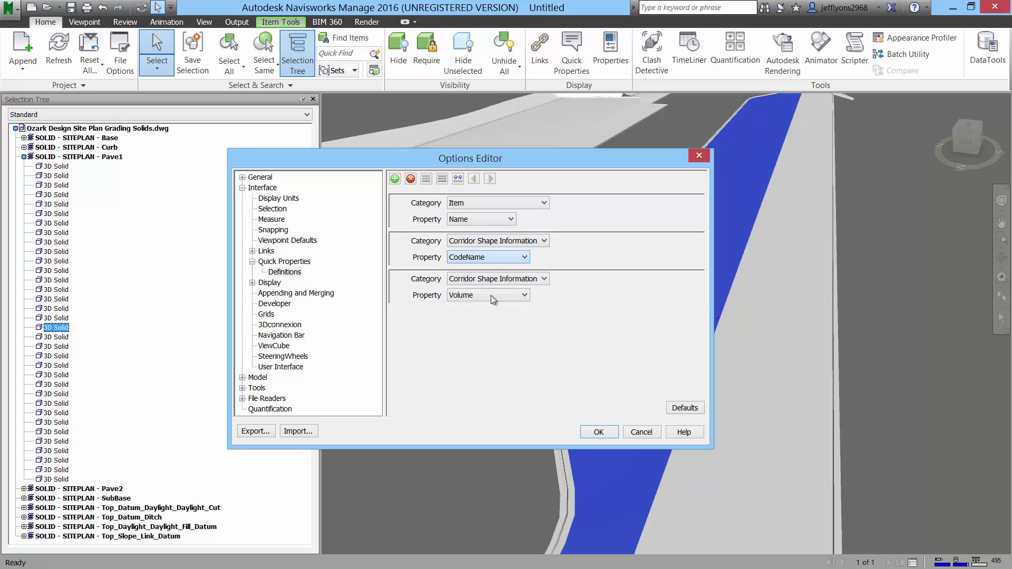
click(544, 203)
click(522, 221)
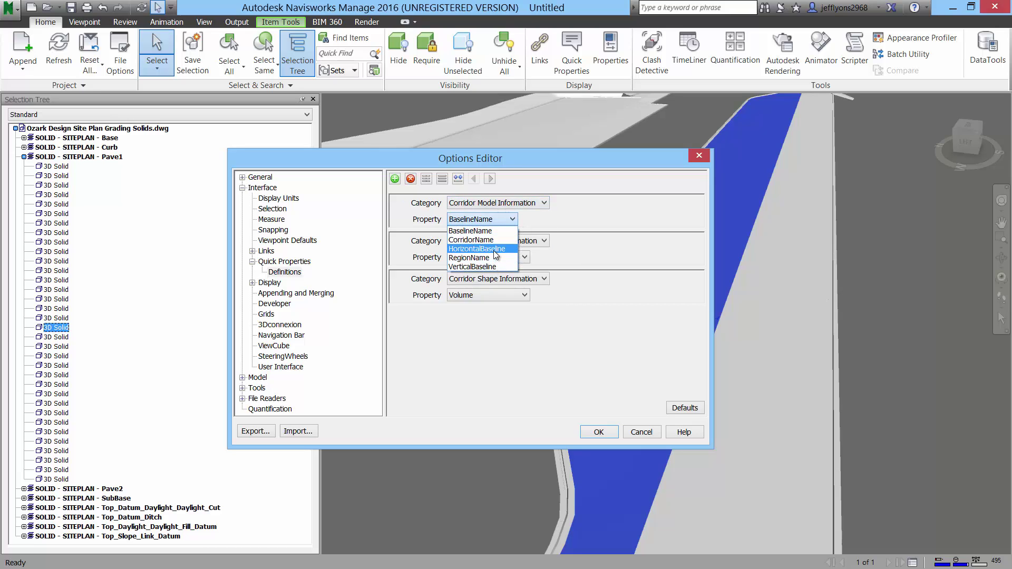
click(497, 240)
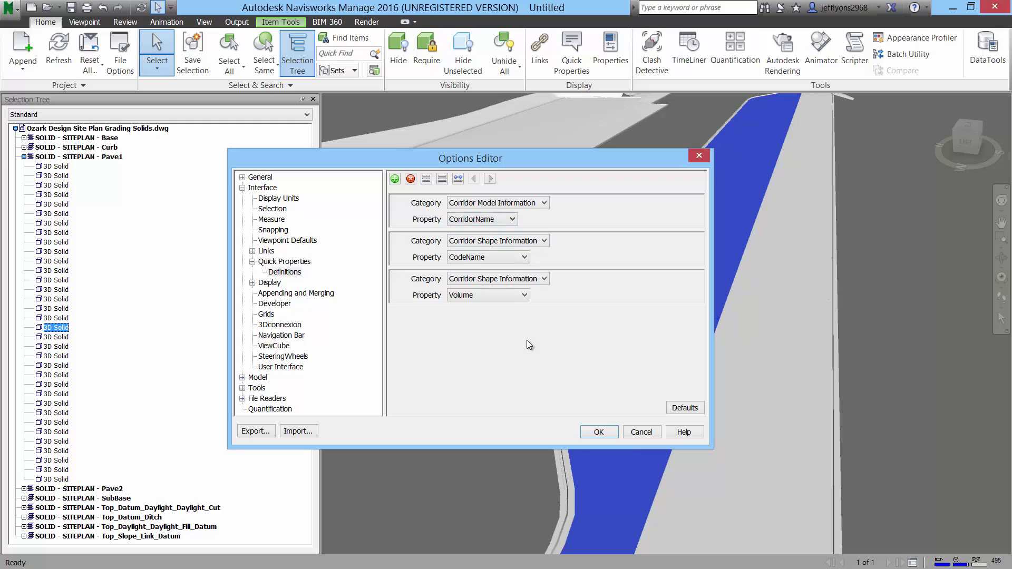
click(599, 432)
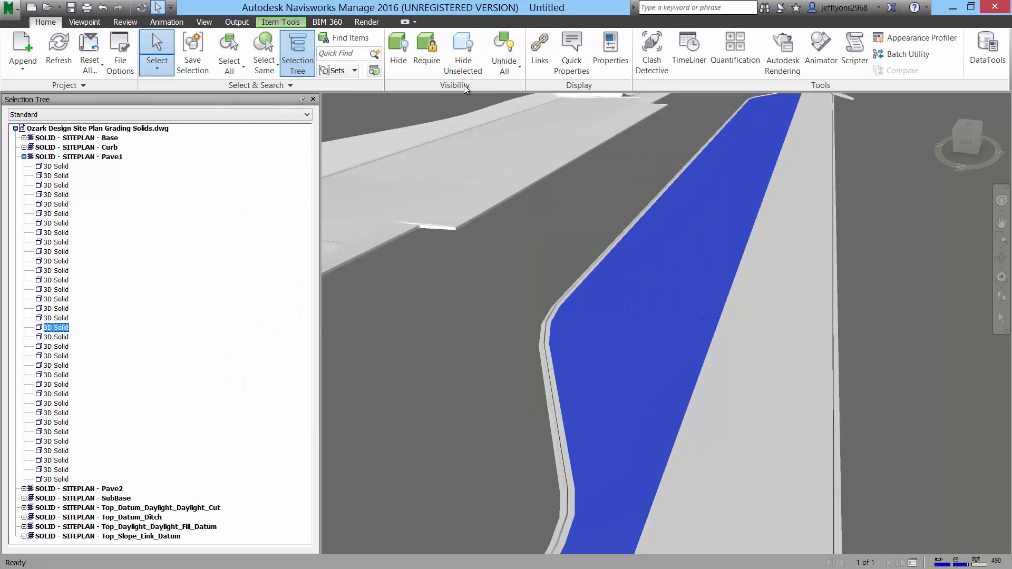
Turn on quick property tooltips and inspect two paved strips' corridor name, code and volume
click(165, 52)
click(573, 50)
mouse_move(668, 325)
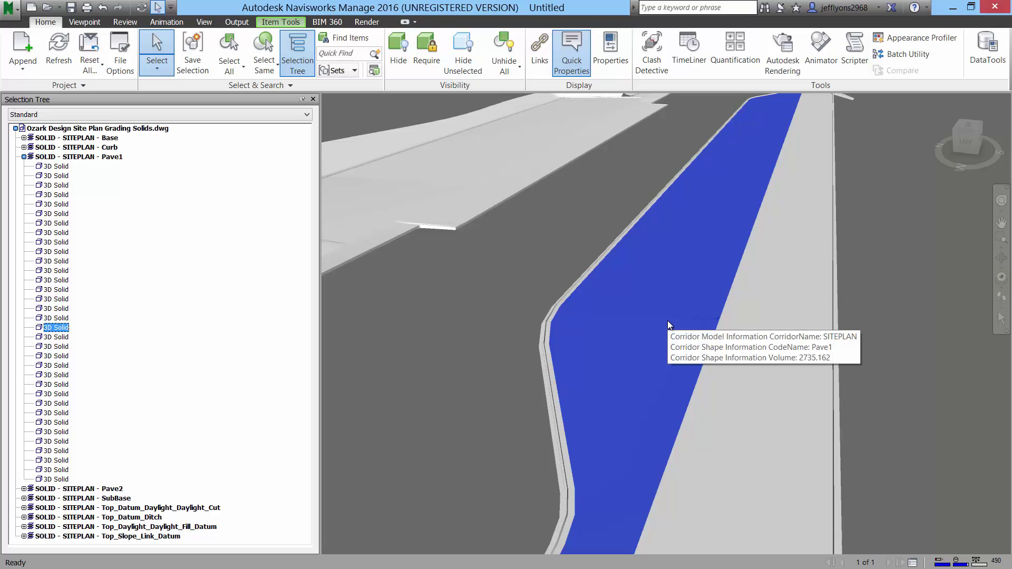
click(768, 298)
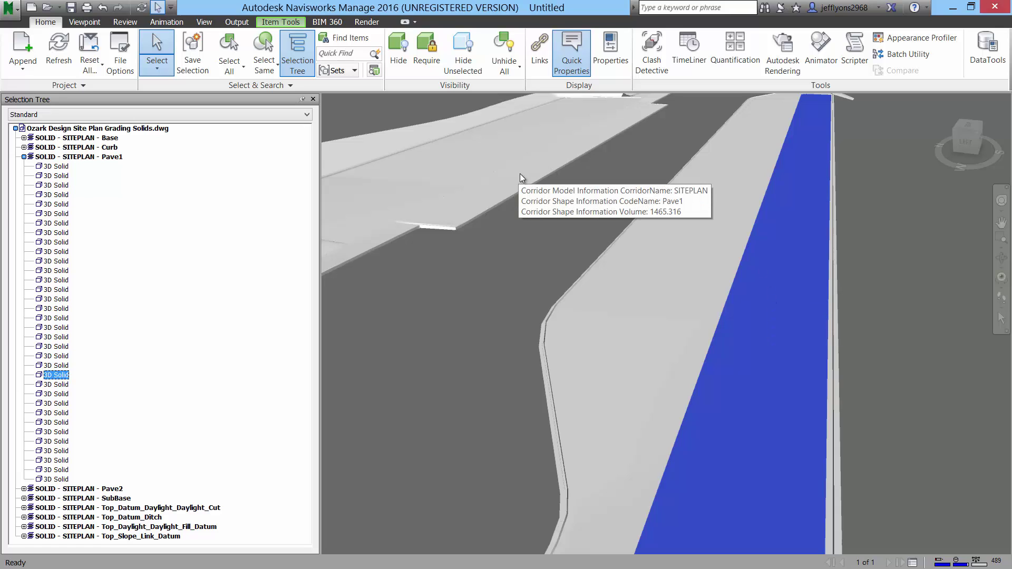
click(520, 175)
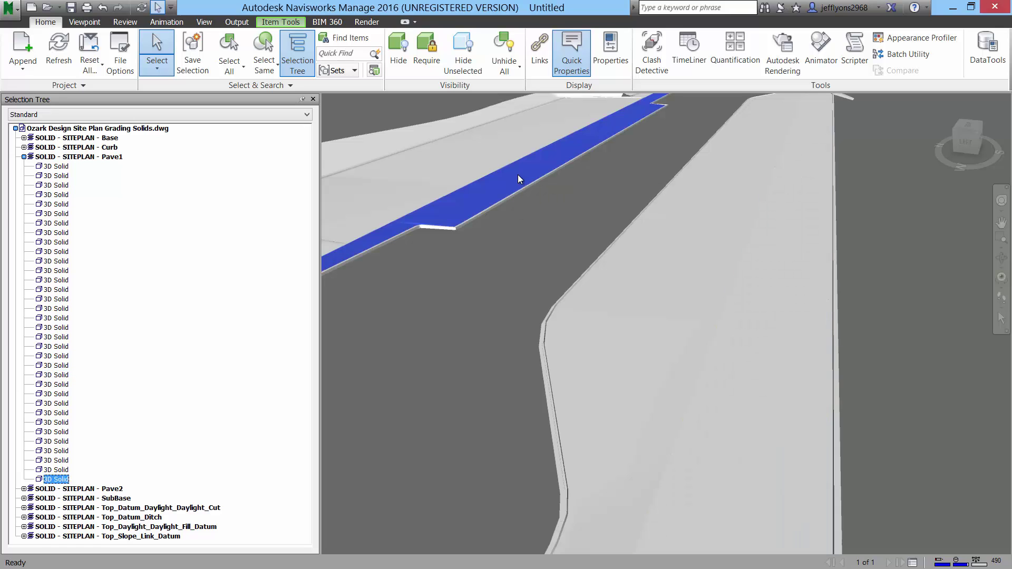
Collapse Pave1 in the tree and bring up the Autodesk Rendering materials panel
click(23, 156)
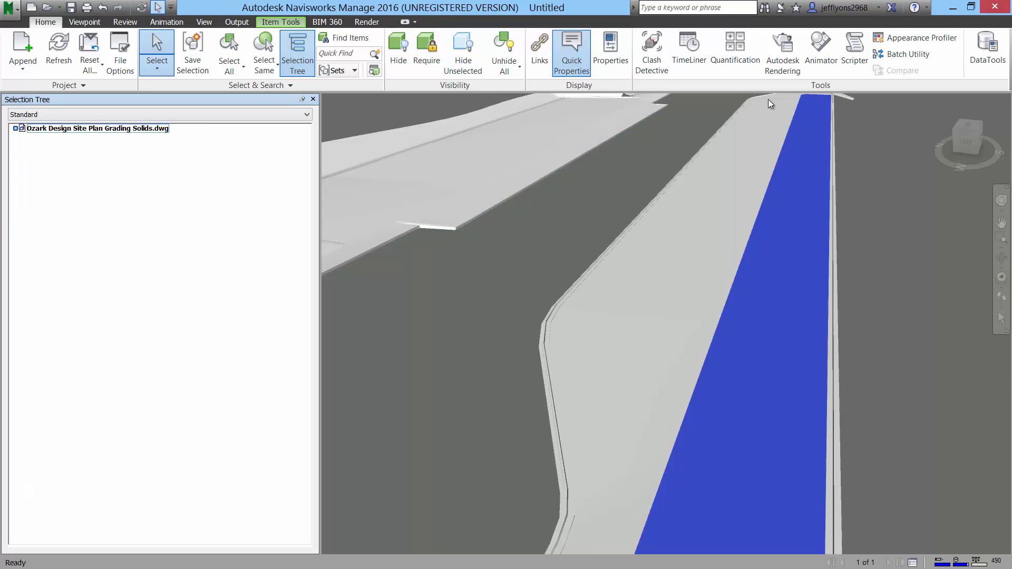
click(788, 41)
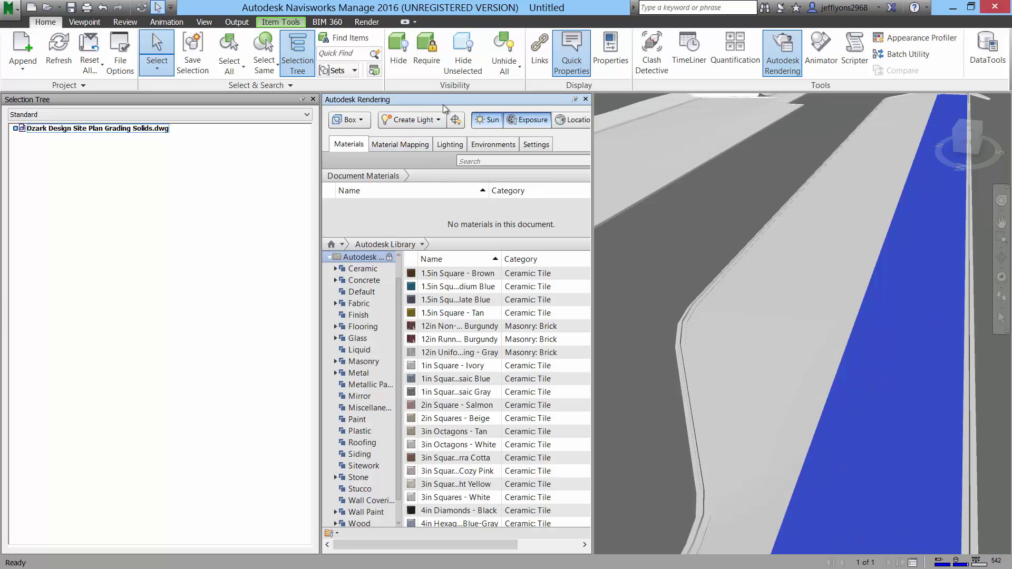
Dock the Autodesk Rendering panel with the Selection Tree and return to the tree
mouse_move(448, 105)
mouse_down()
mouse_move(181, 332)
mouse_move(165, 329)
mouse_up()
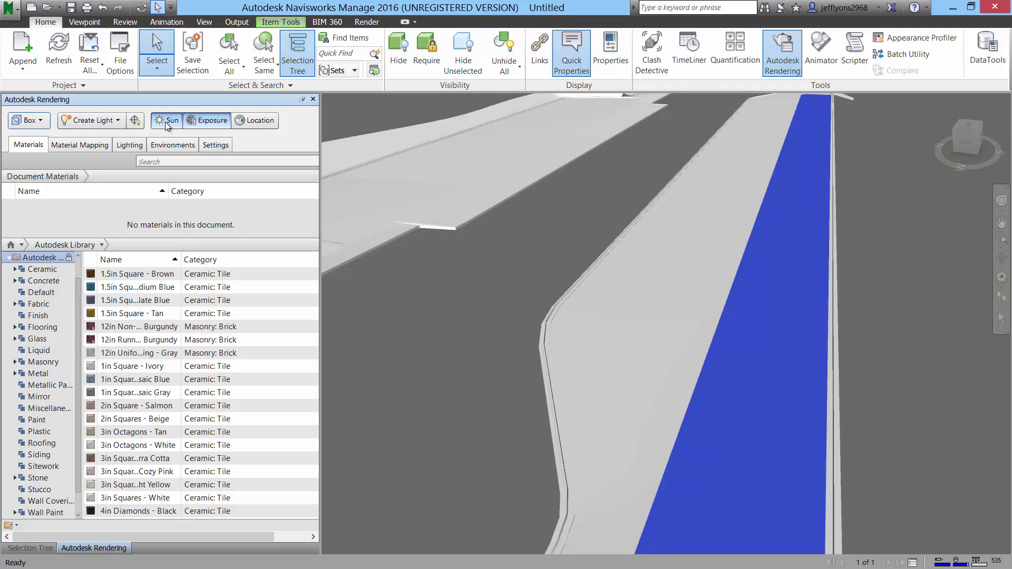
click(30, 547)
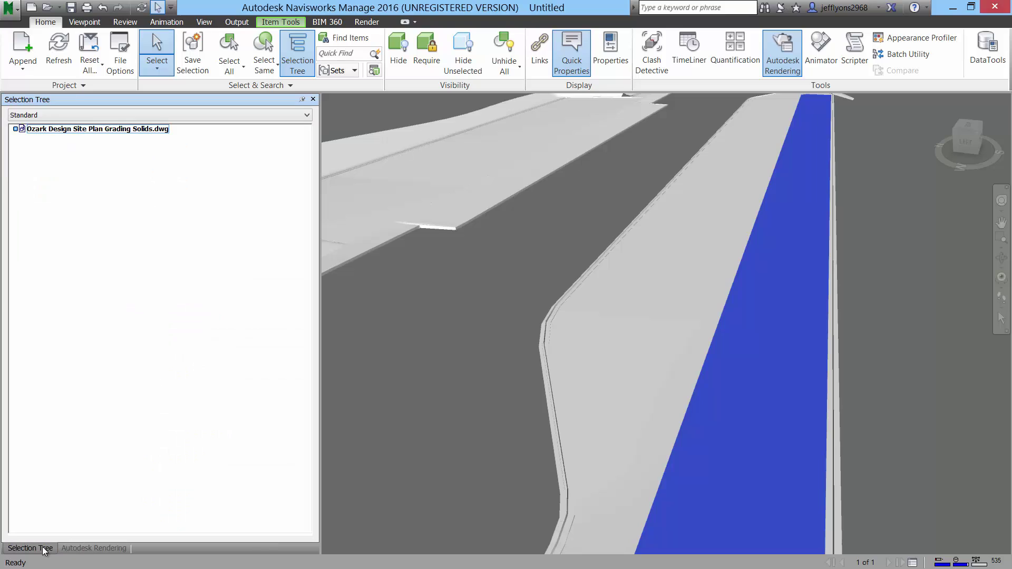
Select the Pave1 and Pave2 layers under the site plan and unhide them
click(15, 129)
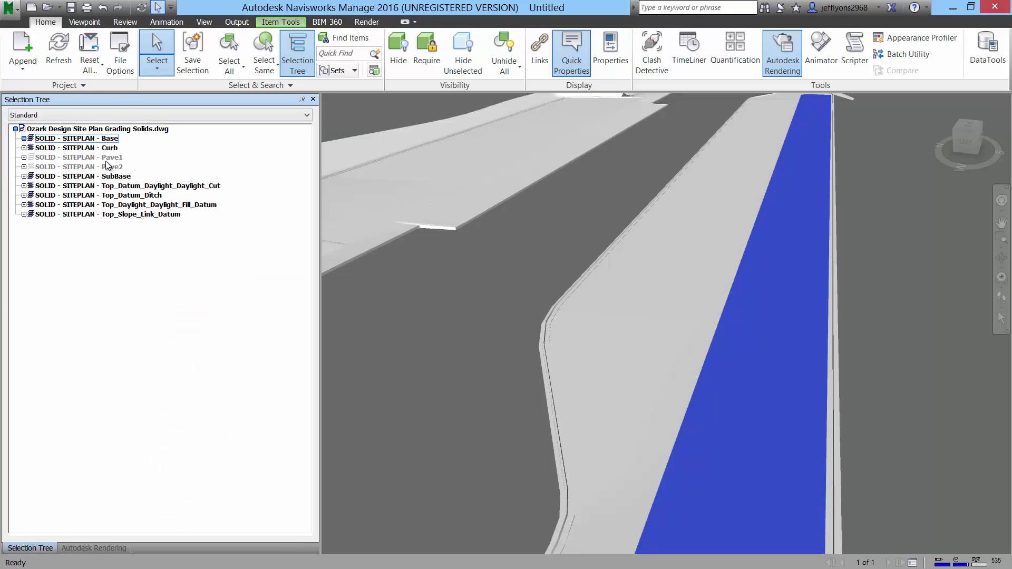
click(52, 159)
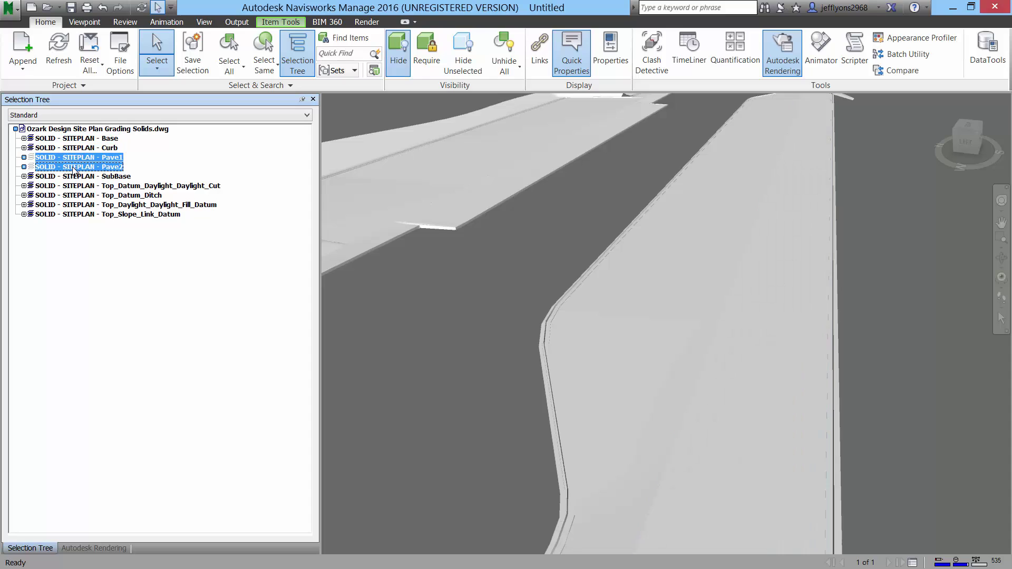
right_click(71, 167)
click(119, 311)
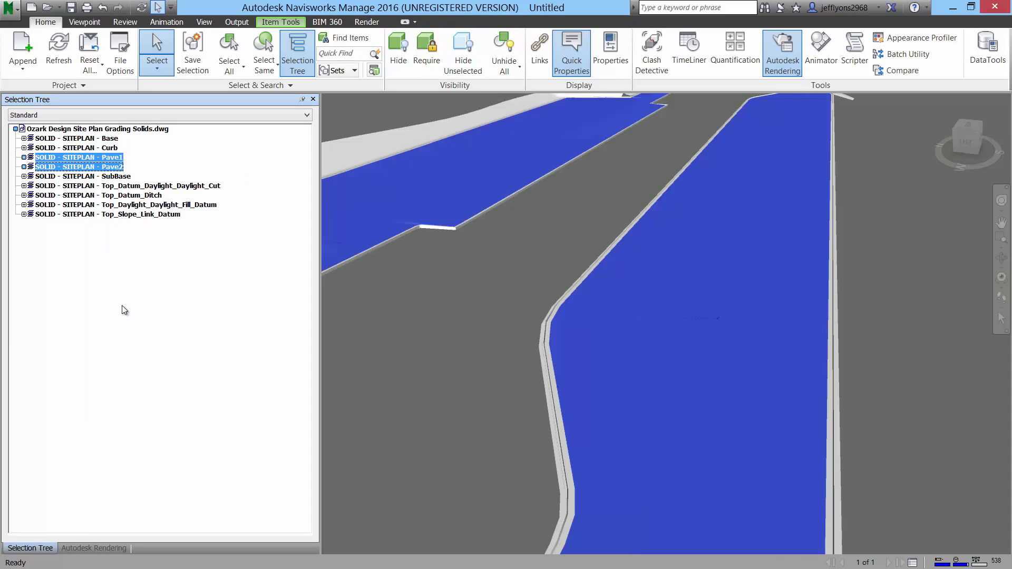
Search 'pave' in Autodesk Rendering and apply Asphalt - Wet to the road solids
click(99, 547)
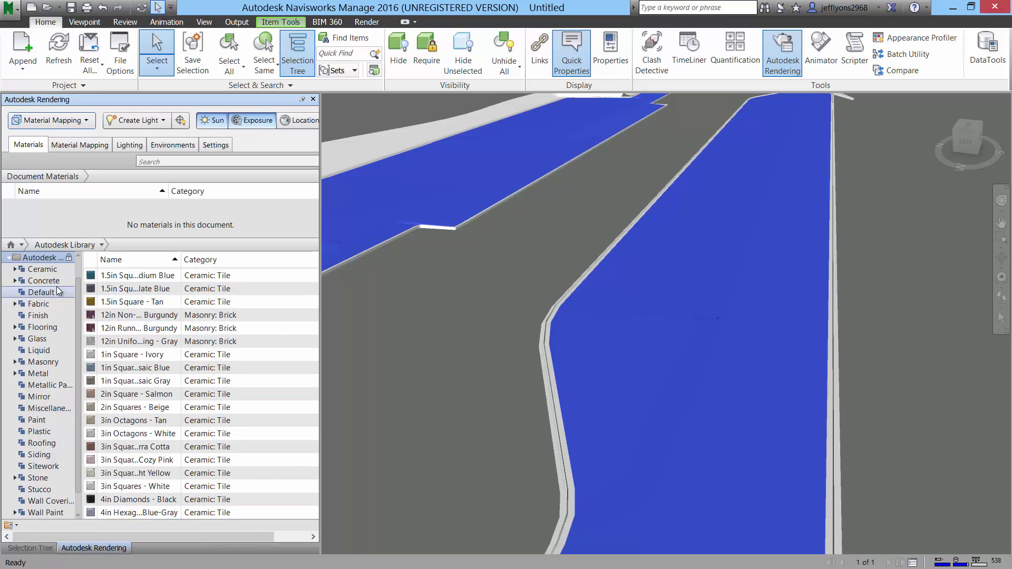
click(187, 161)
text(pave)
key(Return)
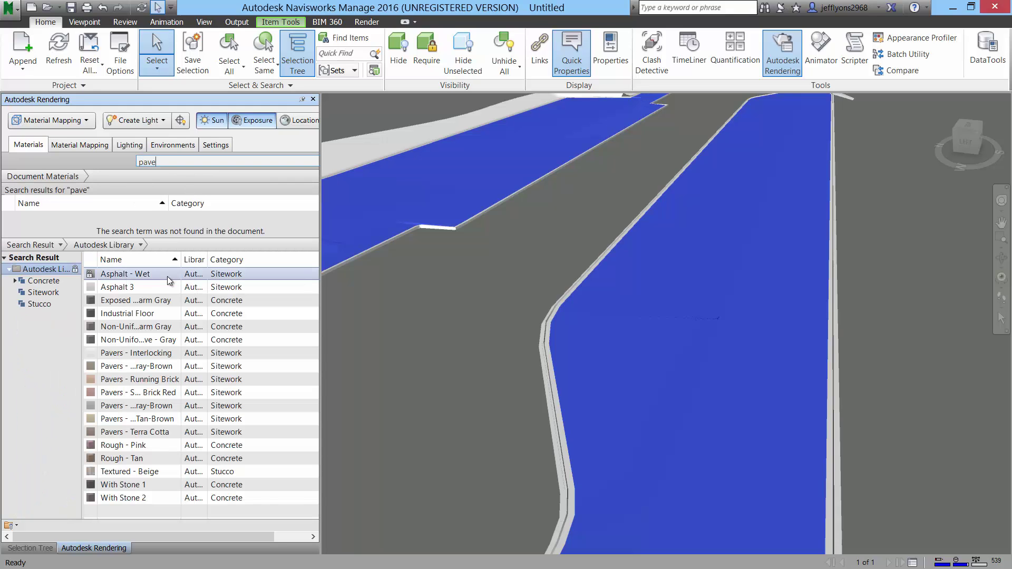
drag(106, 275, 697, 263)
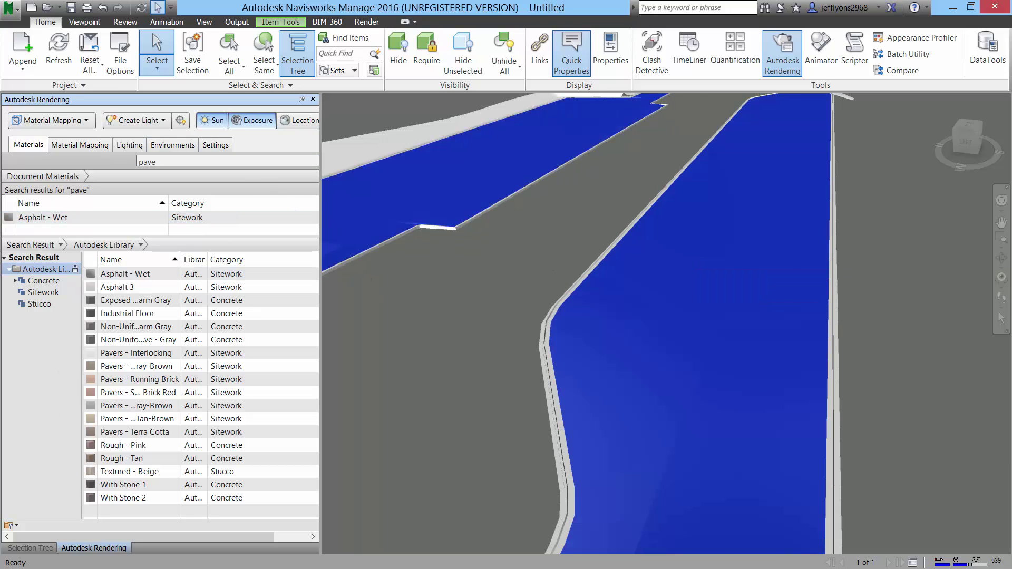
click(32, 548)
Select the Curb layer, search 'conc' and apply the Concrete material to the curb
click(103, 348)
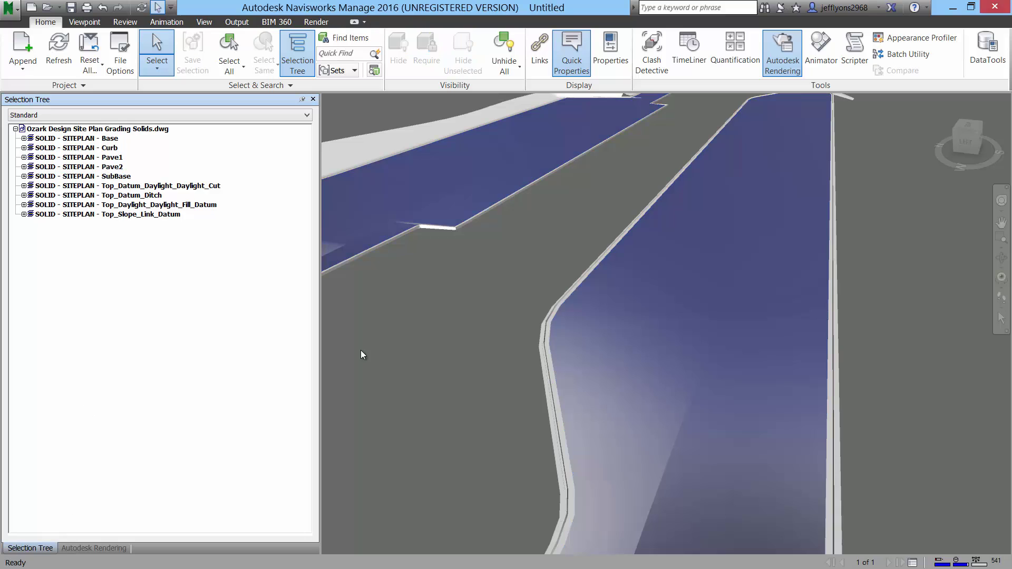
scroll(734, 355, down, 2)
scroll(784, 249, down, 2)
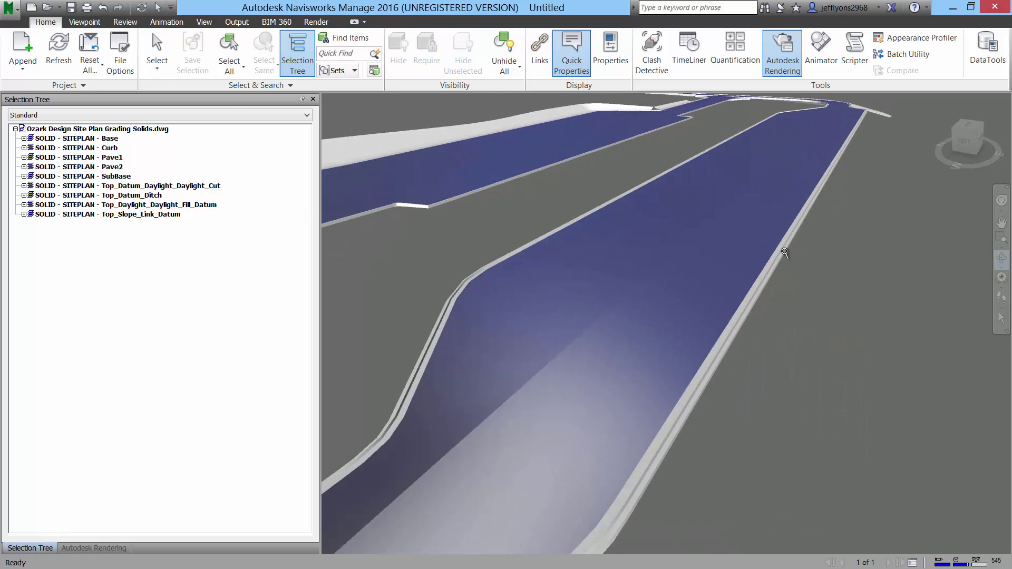
scroll(785, 253, down, 2)
scroll(785, 253, down, 2)
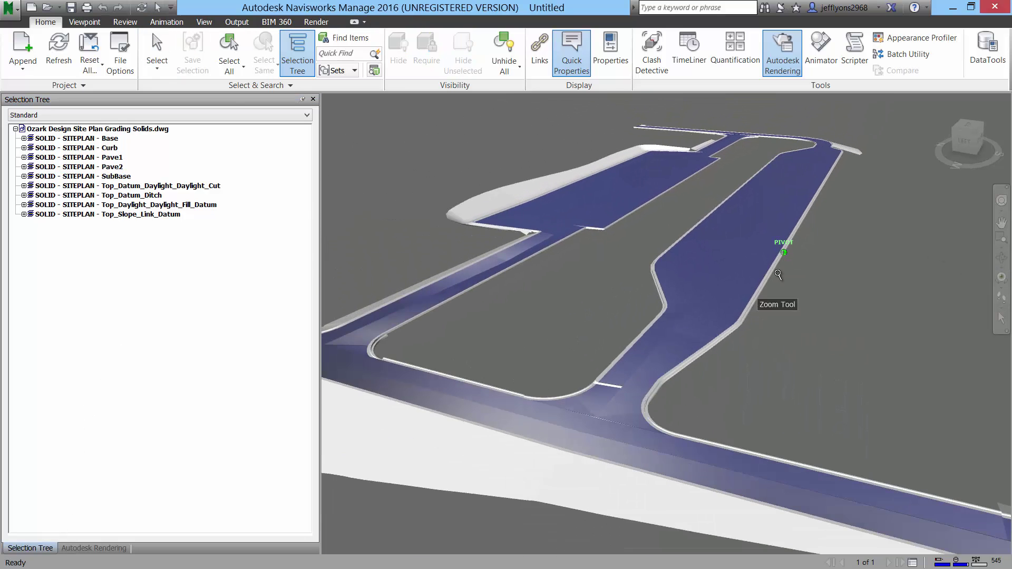
click(110, 148)
click(96, 547)
double_click(164, 160)
text(conc)
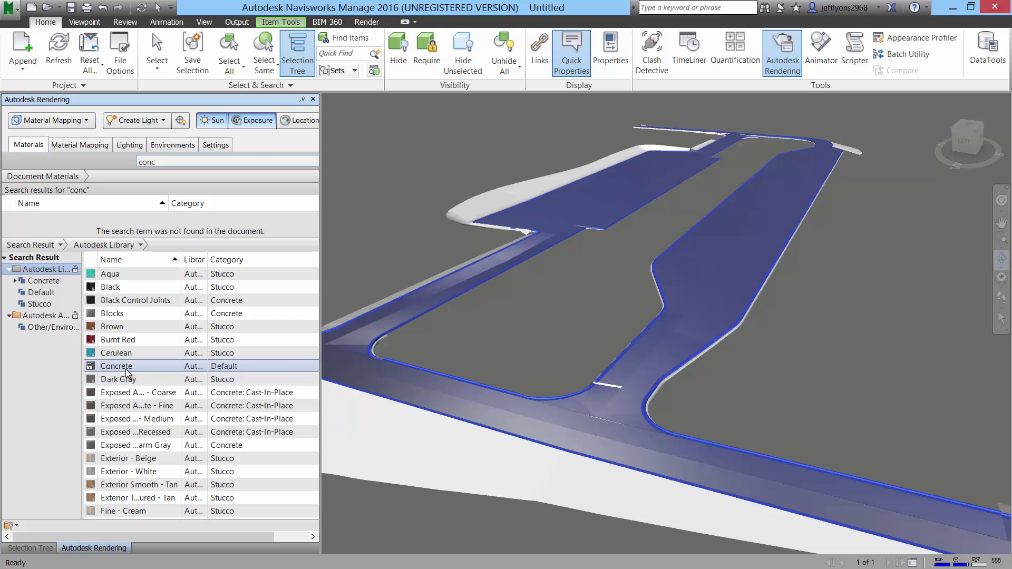
drag(131, 406, 470, 384)
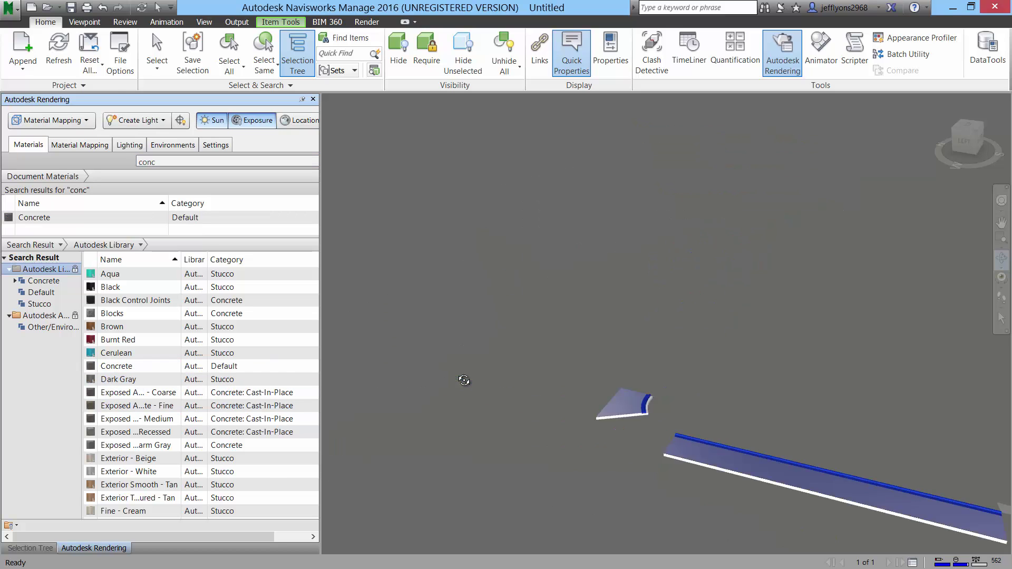
Clear the curb selection and begin selecting the four Top layers in the tree
click(31, 548)
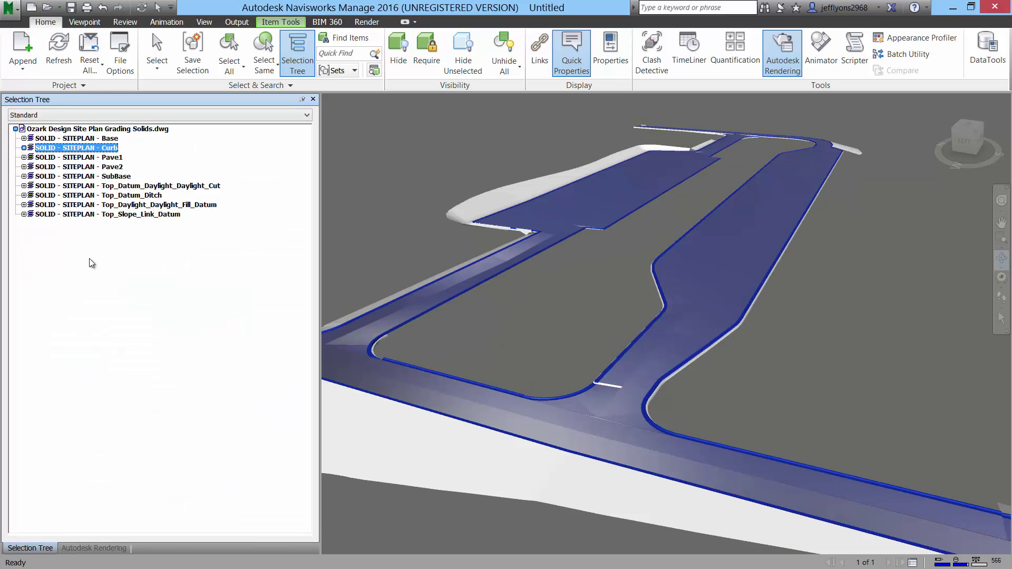
key(Escape)
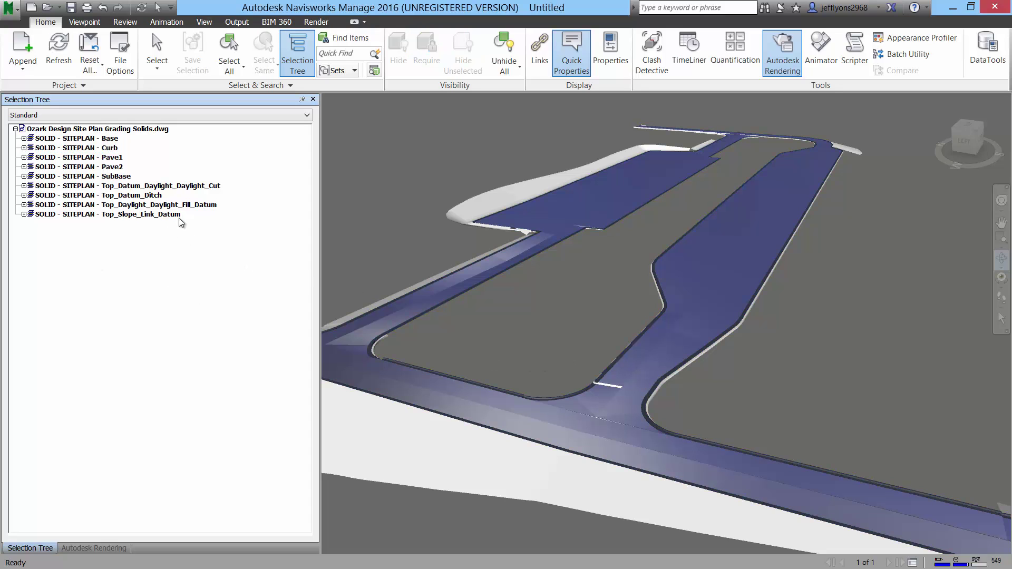
click(146, 186)
Shift-select the four Top_* layers, search 'grass' and apply Grass - Bluegrass to them
shift+click(146, 214)
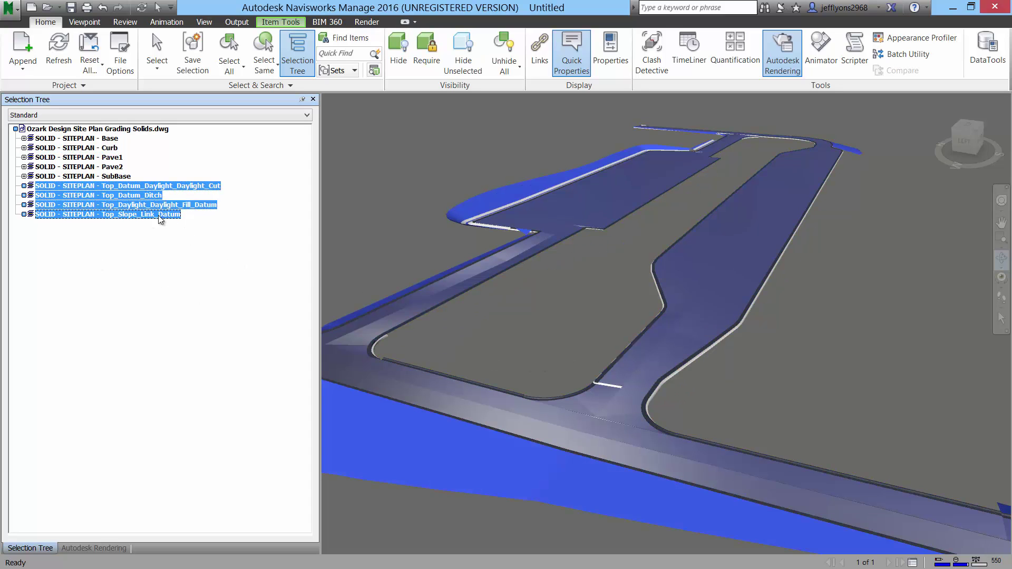
click(107, 547)
click(167, 161)
text(grass)
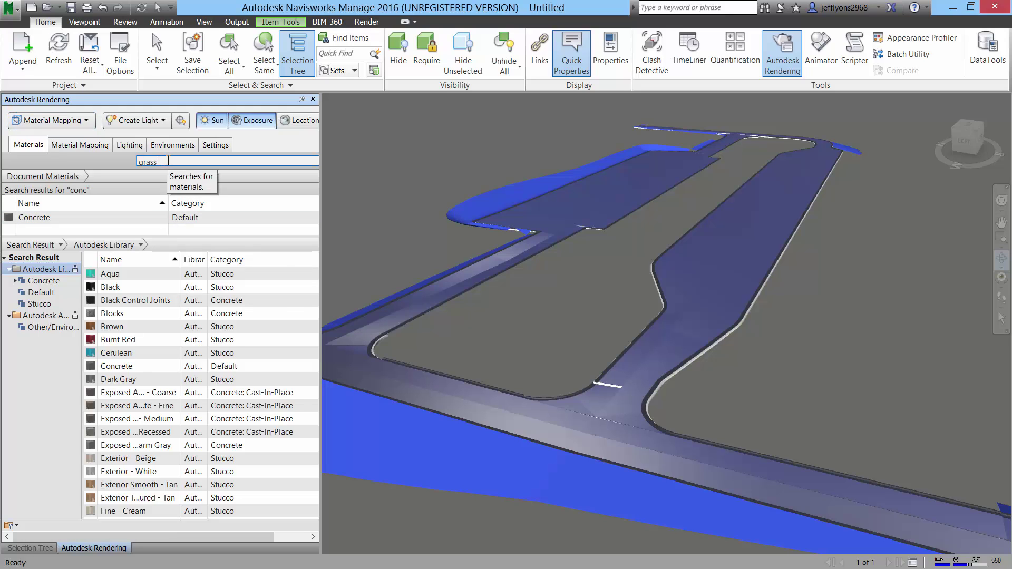
key(Return)
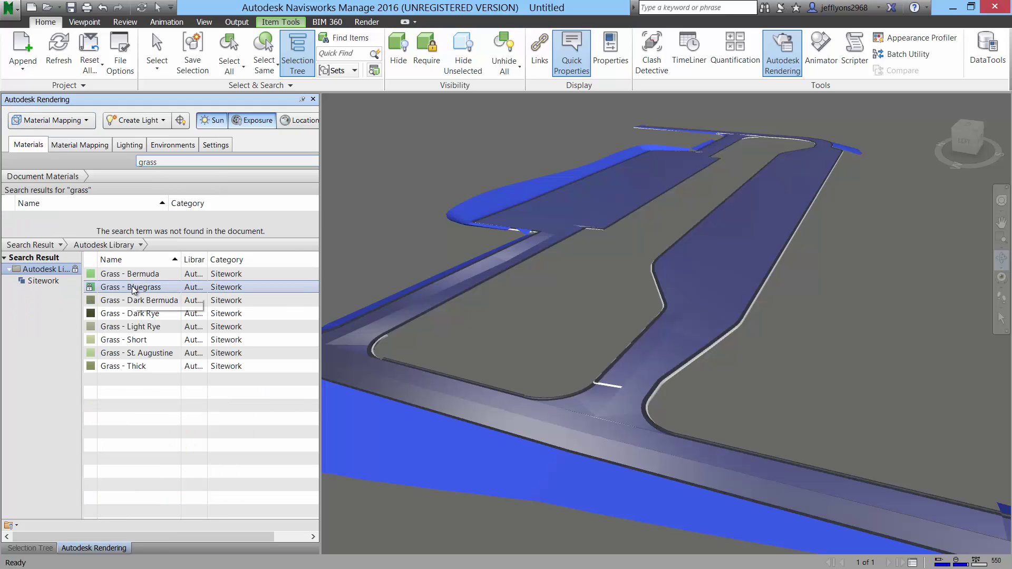
drag(141, 291, 391, 450)
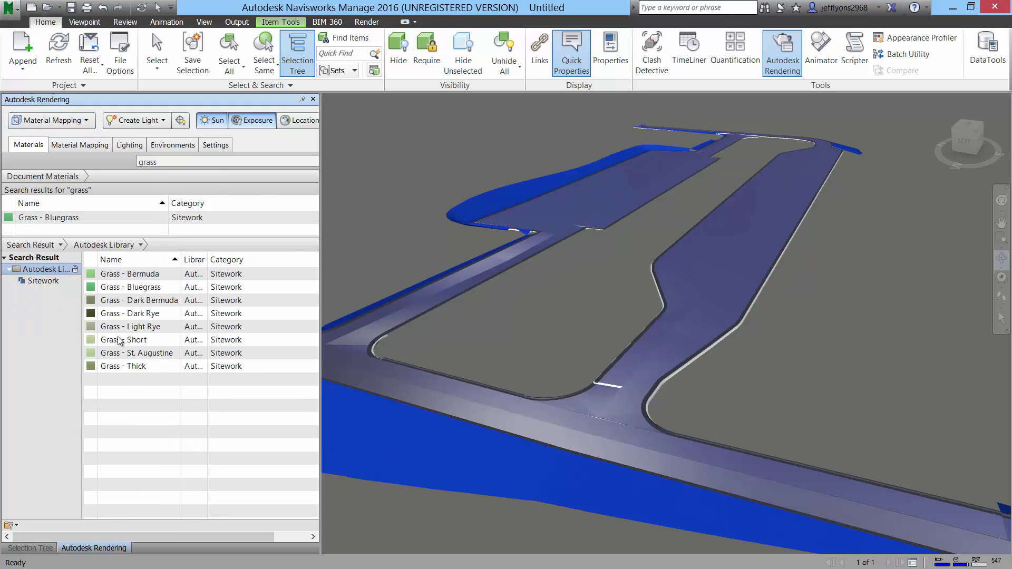
Clear the selection and orbit the model to review the finished site
click(48, 548)
click(137, 393)
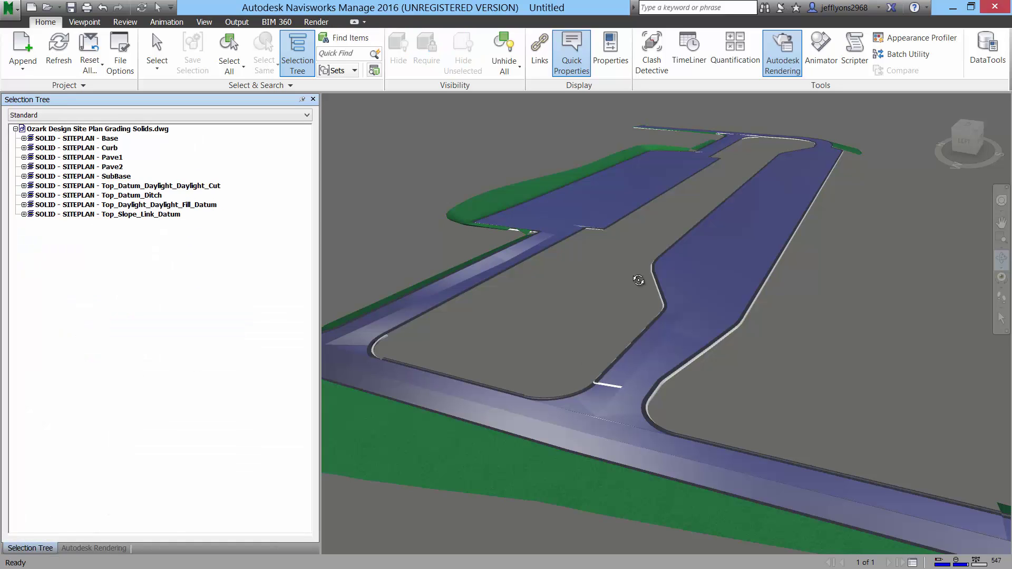
mouse_move(612, 304)
mouse_down()
mouse_move(588, 310)
mouse_move(644, 276)
mouse_up()
scroll(647, 270, down, 3)
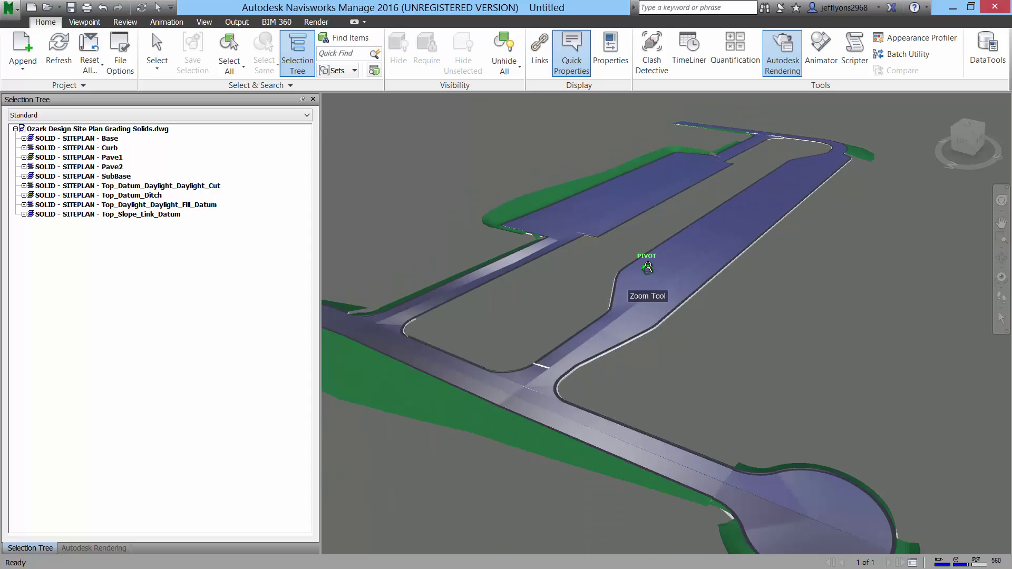
scroll(647, 270, down, 2)
mouse_move(646, 270)
shift+middle_down()
mouse_move(596, 361)
mouse_move(638, 370)
mouse_move(660, 351)
shift+middle_up()
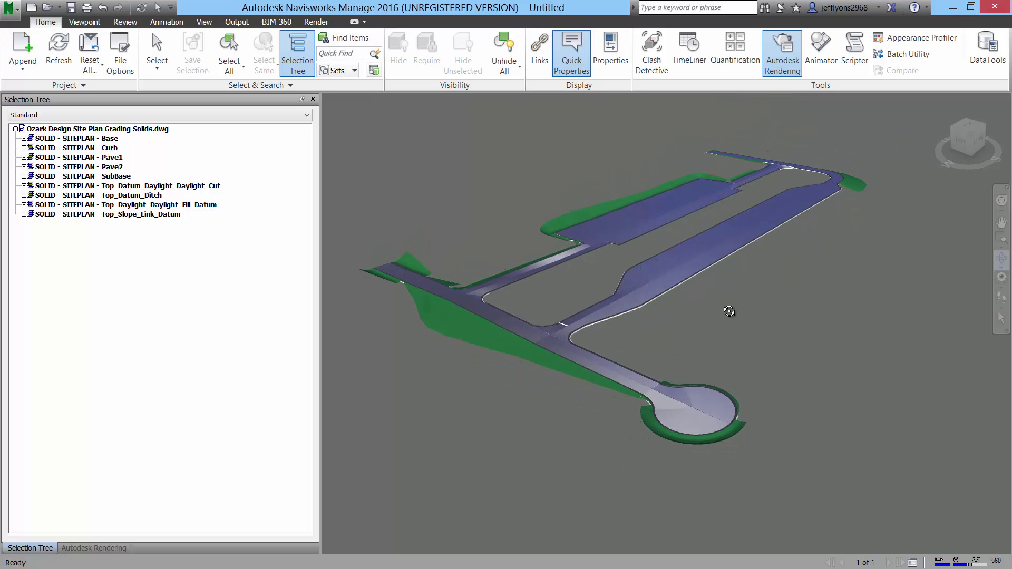
scroll(696, 372, up, 2)
scroll(690, 391, up, 1)
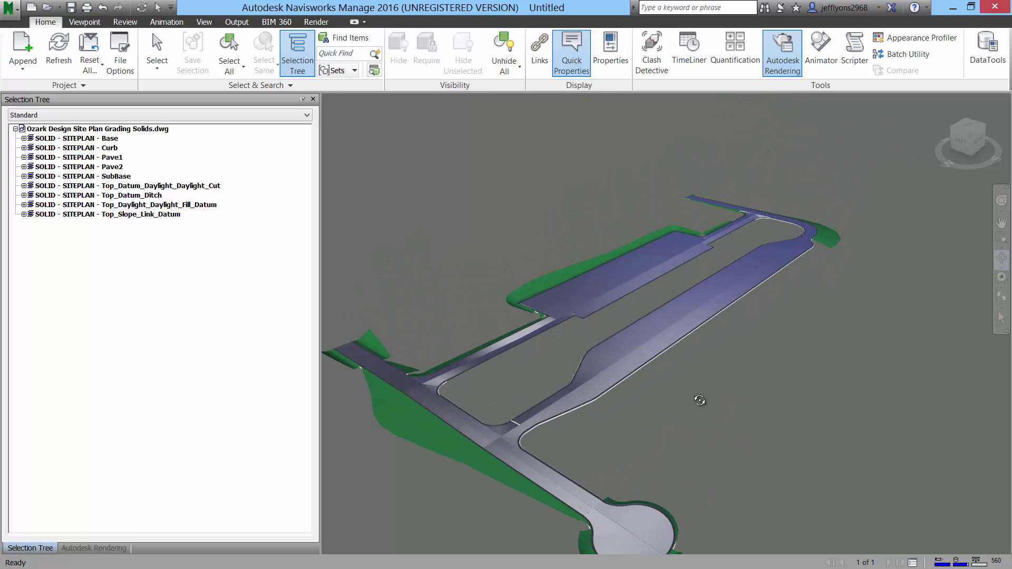